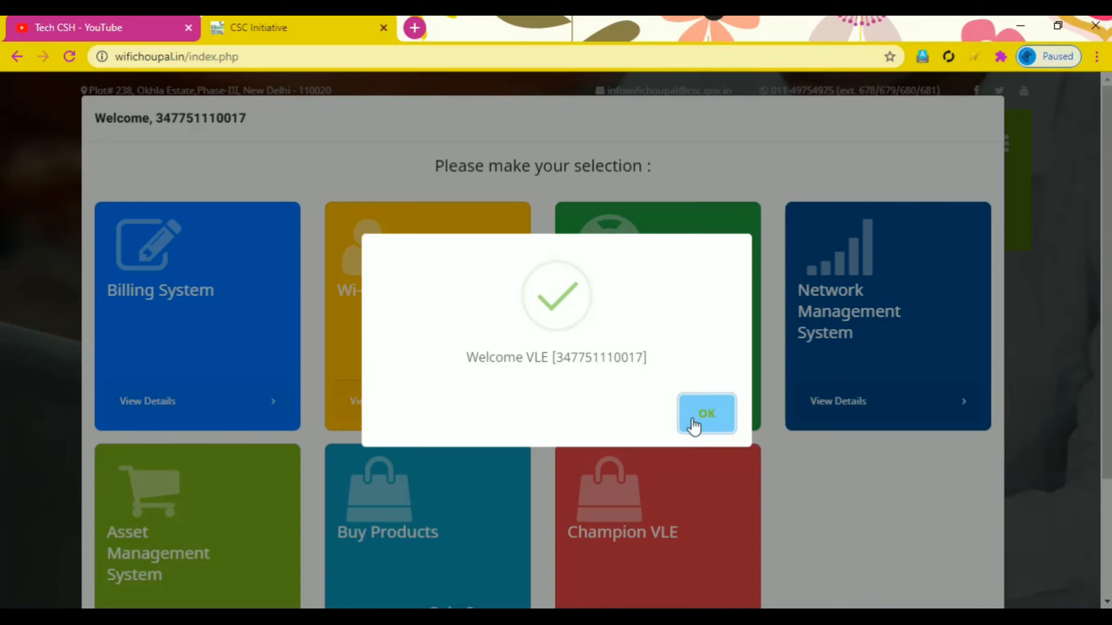
# Dismiss the welcome dialog and open the Billing System dashboard showing 11 total users and 0.00 revenue
pyautogui.click(701, 415)
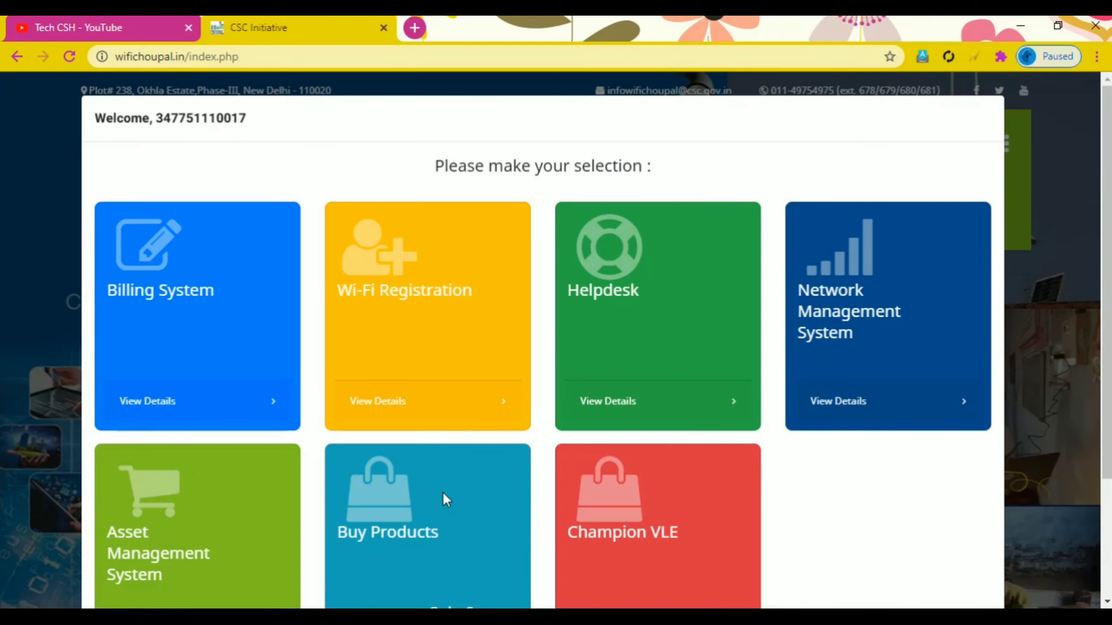
pyautogui.scroll(-2, 443, 492)
pyautogui.scroll(2, 410, 452)
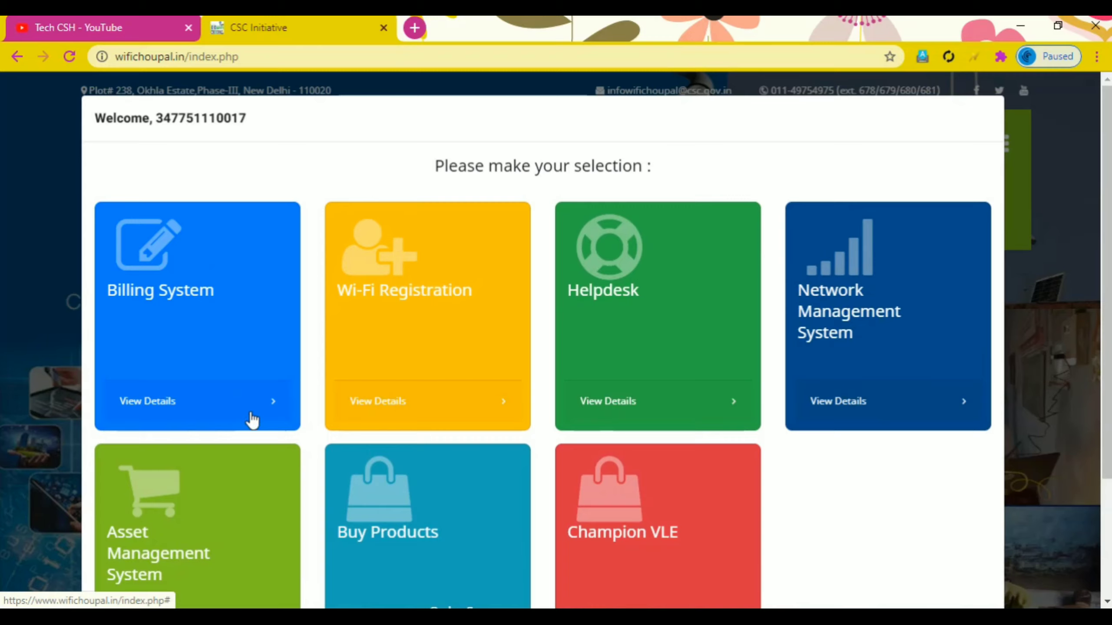
pyautogui.click(274, 412)
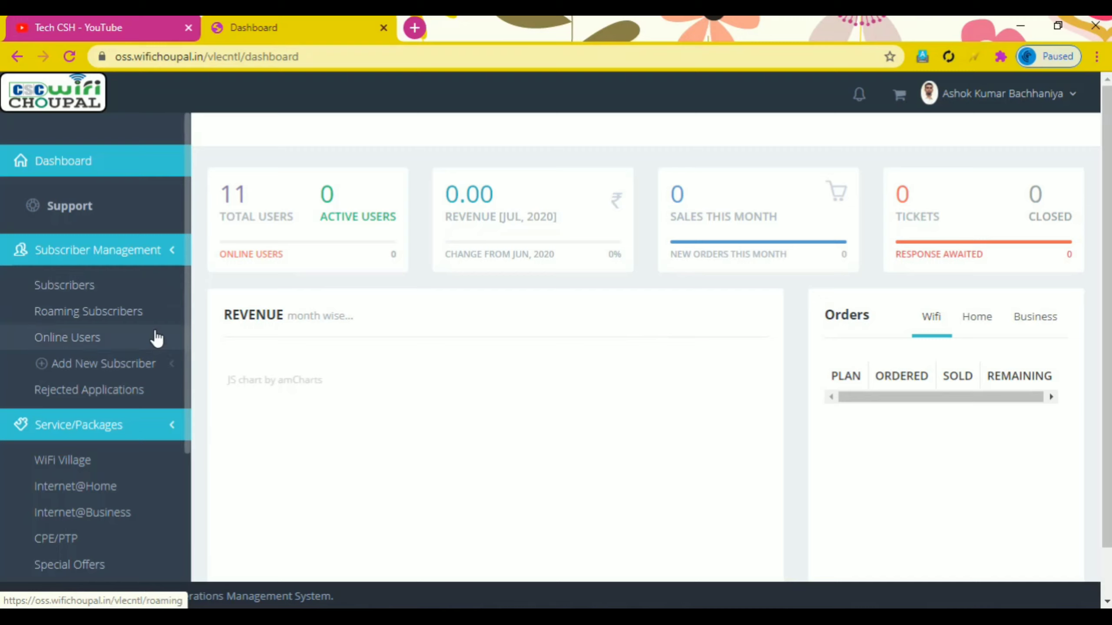
pyautogui.click(168, 375)
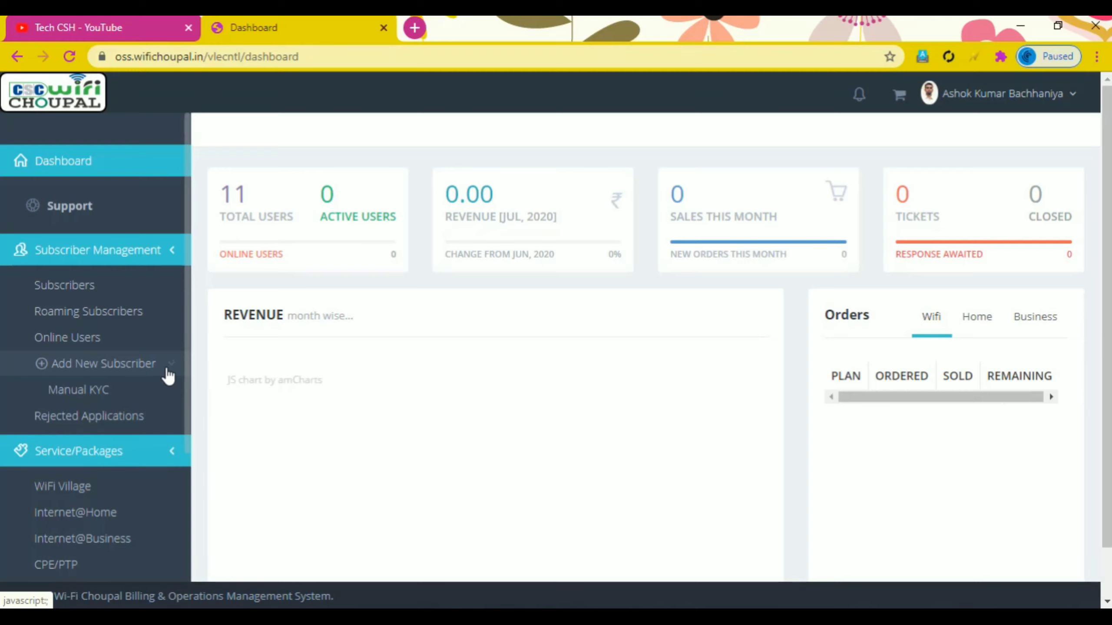
# Open the Manual KYC application form and check the Connection Type list, leaving Individual [Home]
pyautogui.click(156, 392)
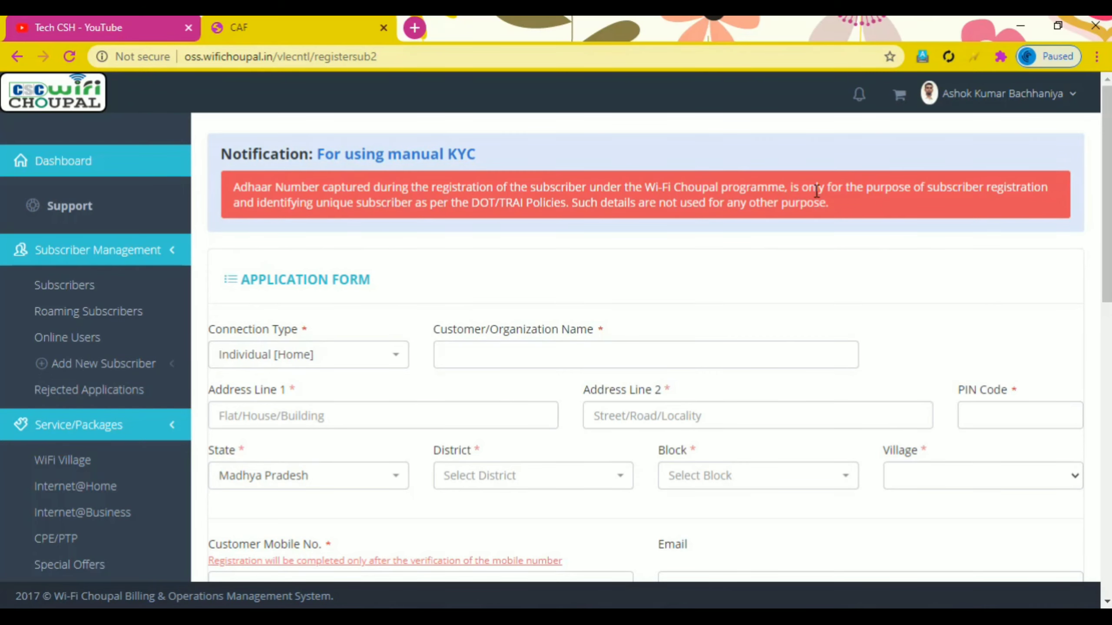
pyautogui.scroll(-2, 693, 285)
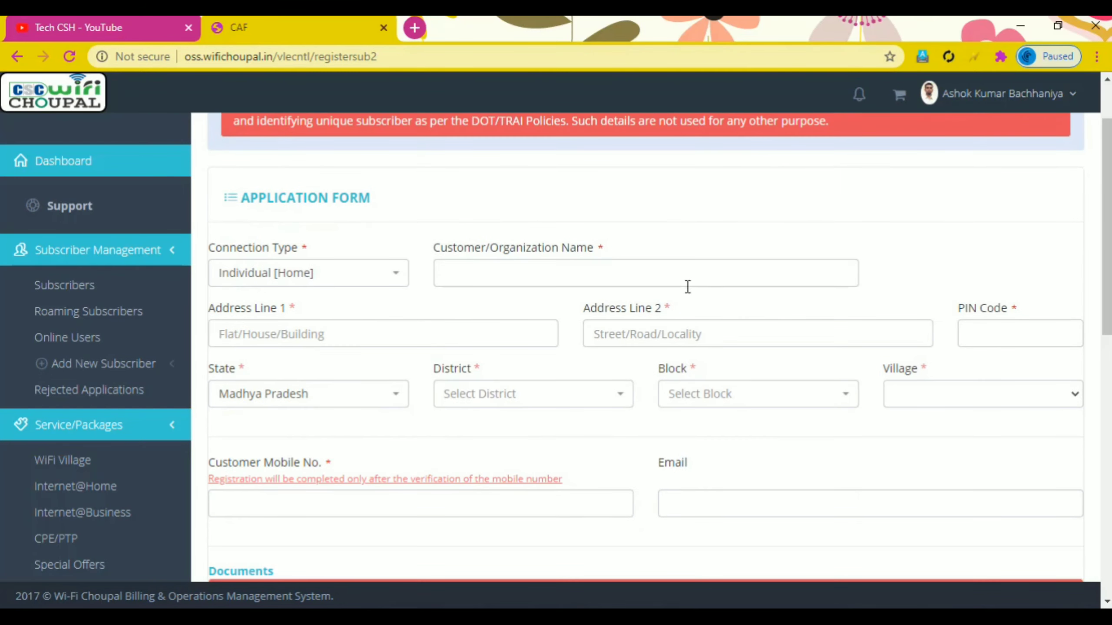
pyautogui.click(343, 274)
pyautogui.click(343, 274)
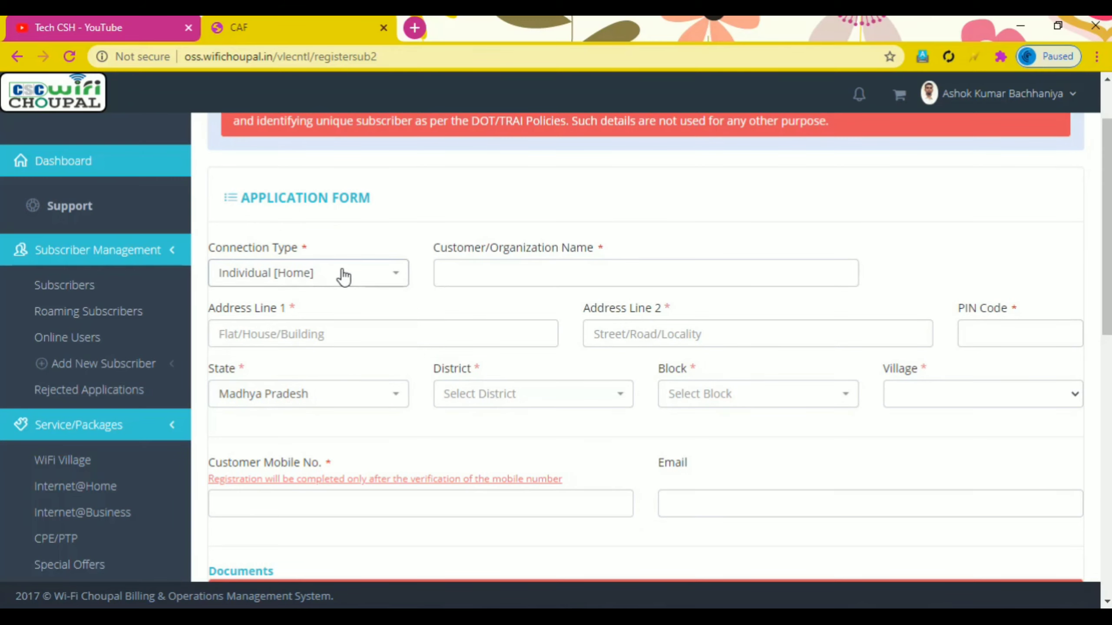
# Reopen the Connection Type dropdown to review Individual [Home], Individual [Hotspot], Organization [Private] and Organization [Government]
pyautogui.click(343, 274)
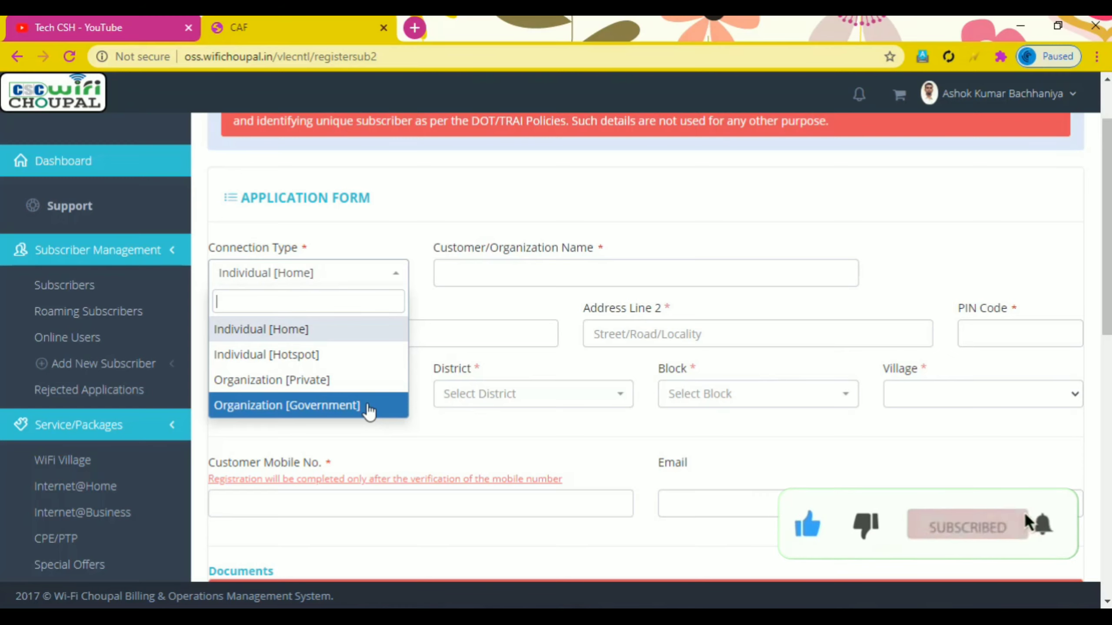
# Choose Organization [Government] as Connection Type, then switch to PowerPoint's 'Name of GP' slide
pyautogui.click(370, 407)
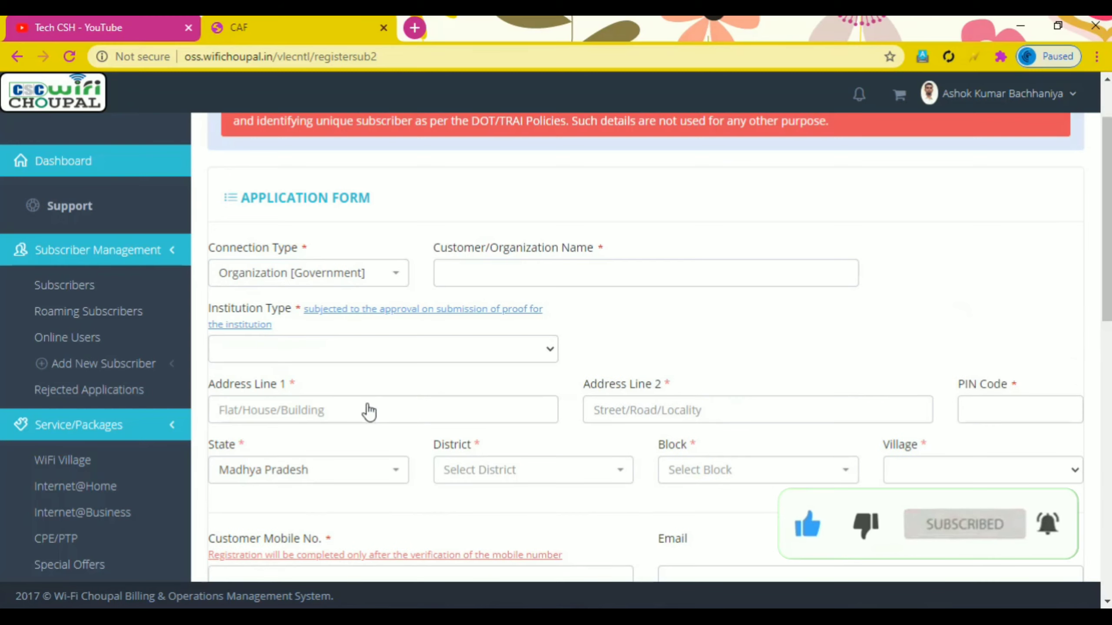
pyautogui.click(646, 261)
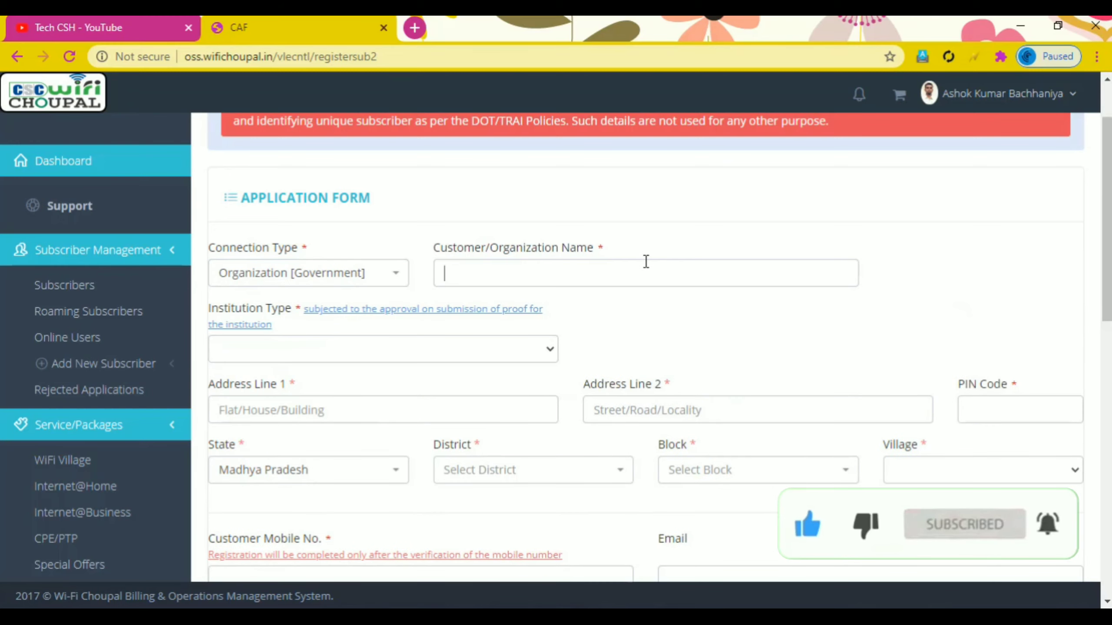
pyautogui.click(736, 337)
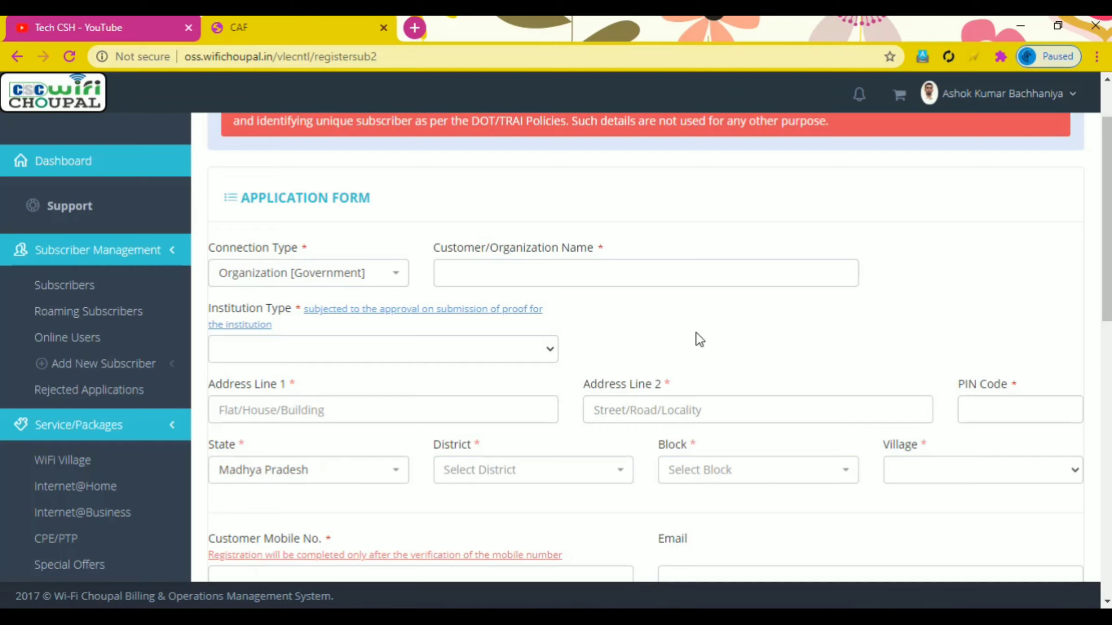
pyautogui.scroll(2, 695, 331)
pyautogui.scroll(-2, 696, 332)
pyautogui.hotkey('alt', 'Tab')
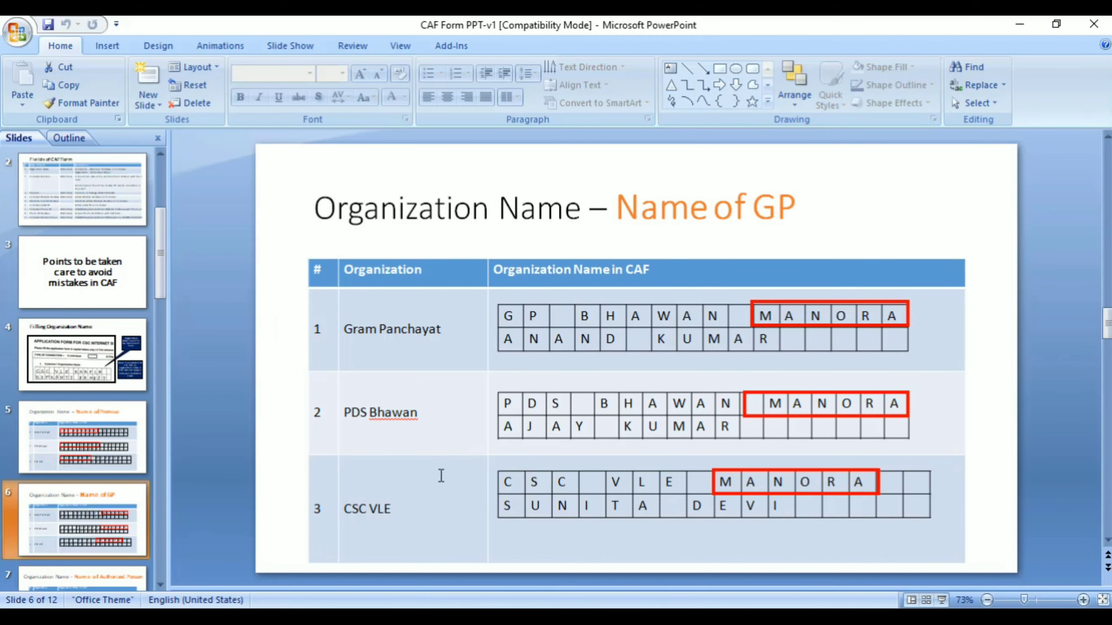
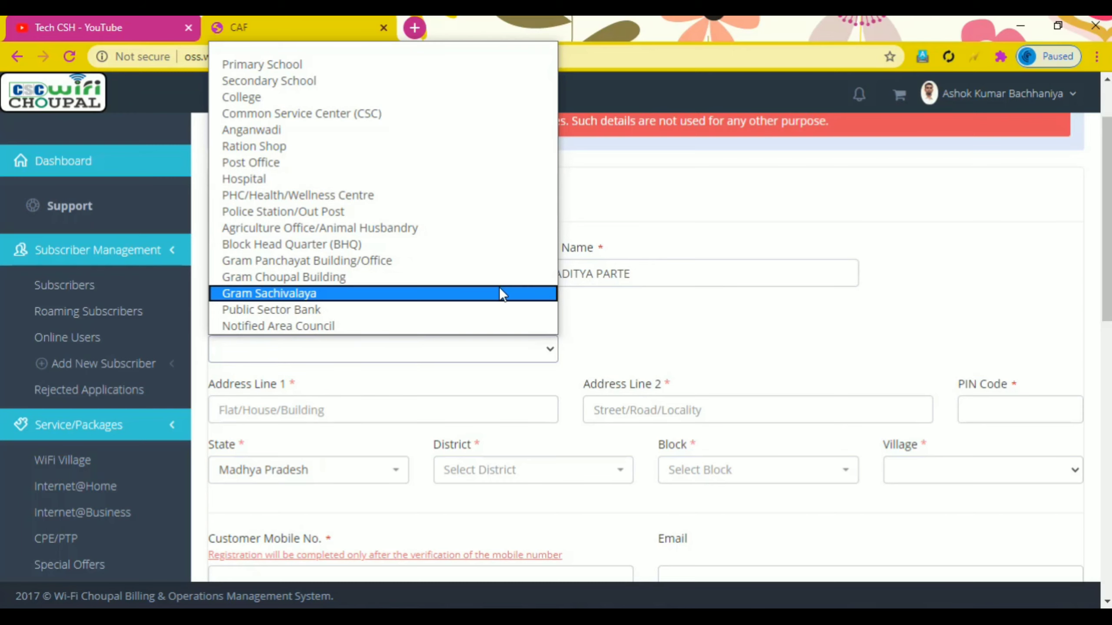
# Choose Common Service Center (CSC) from the Institution Type list on the application form
pyautogui.click(577, 308)
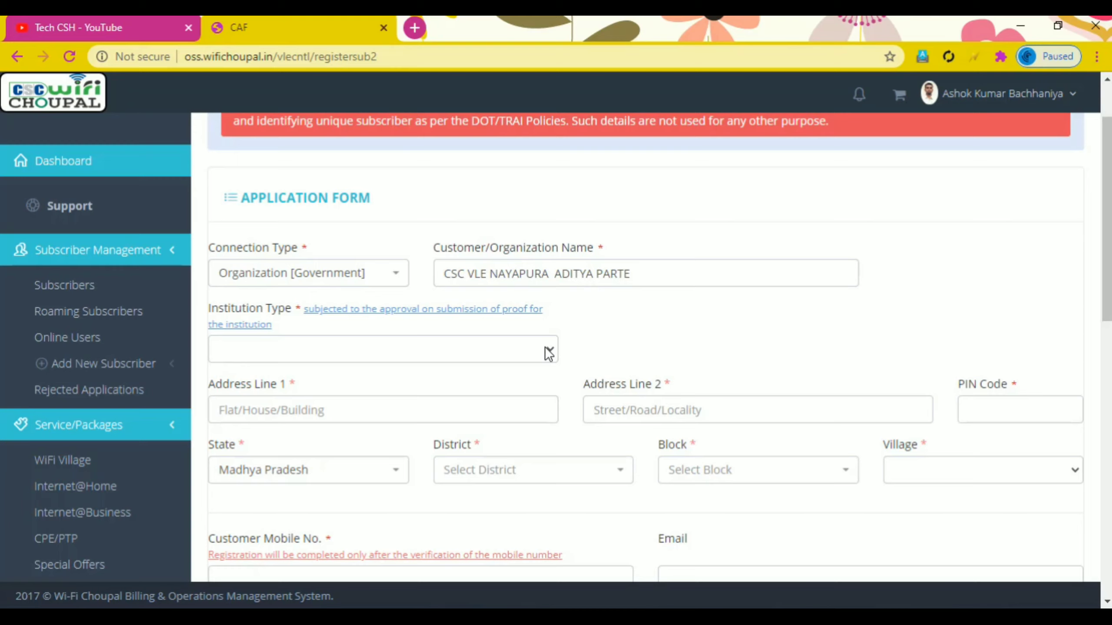
pyautogui.click(549, 350)
pyautogui.click(643, 313)
pyautogui.click(556, 349)
pyautogui.click(422, 113)
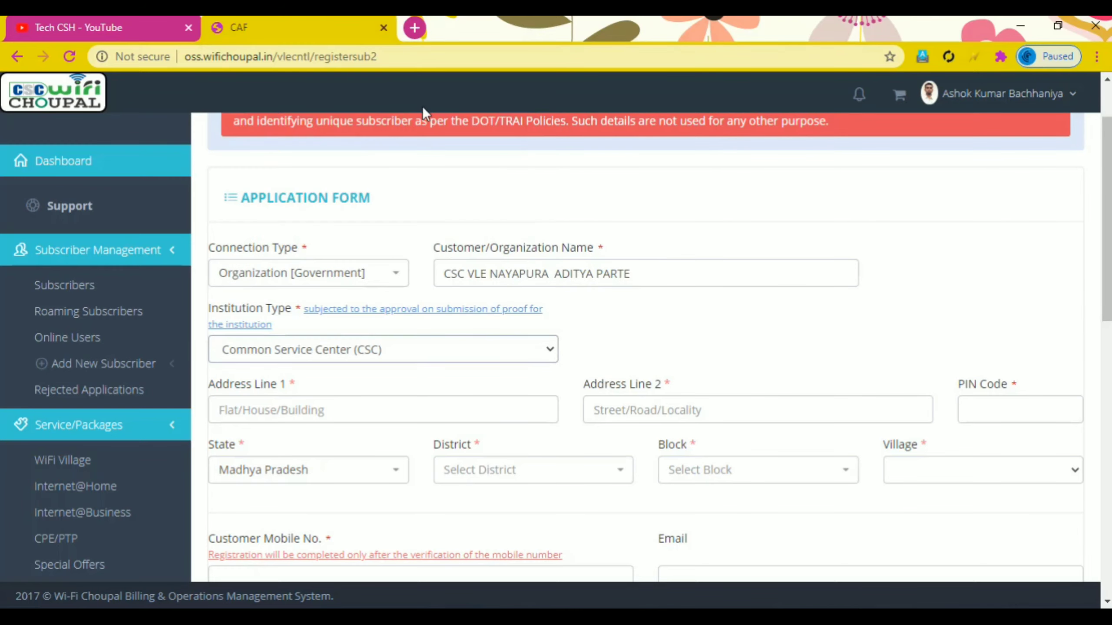
pyautogui.scroll(-1, 397, 334)
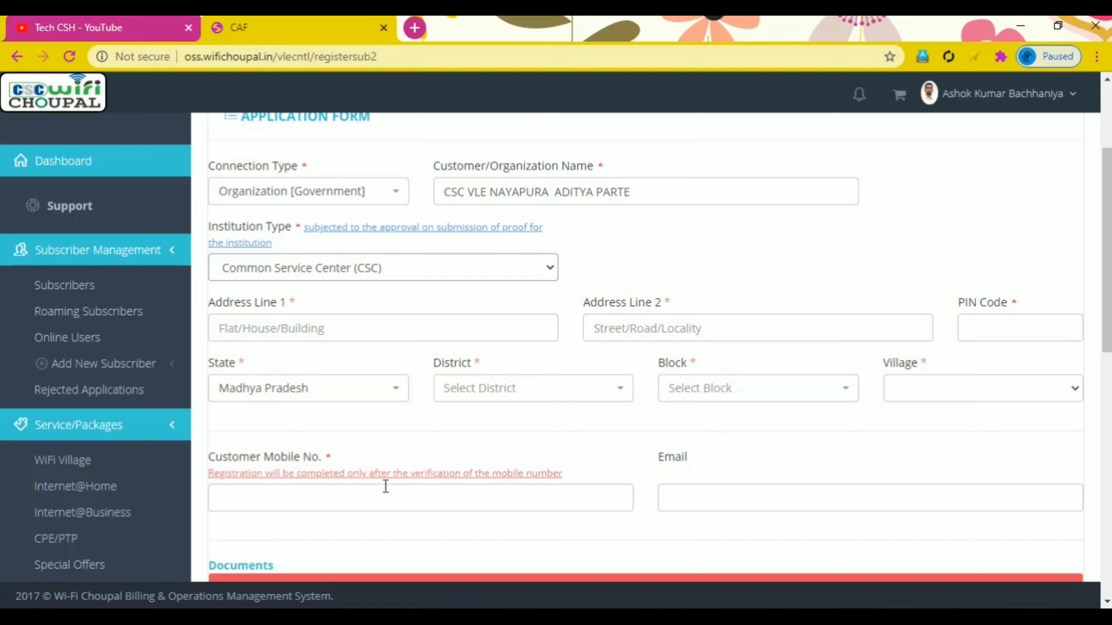
# Set the state to Madhya Pradesh and search for and select Dewas as the district
pyautogui.click(331, 383)
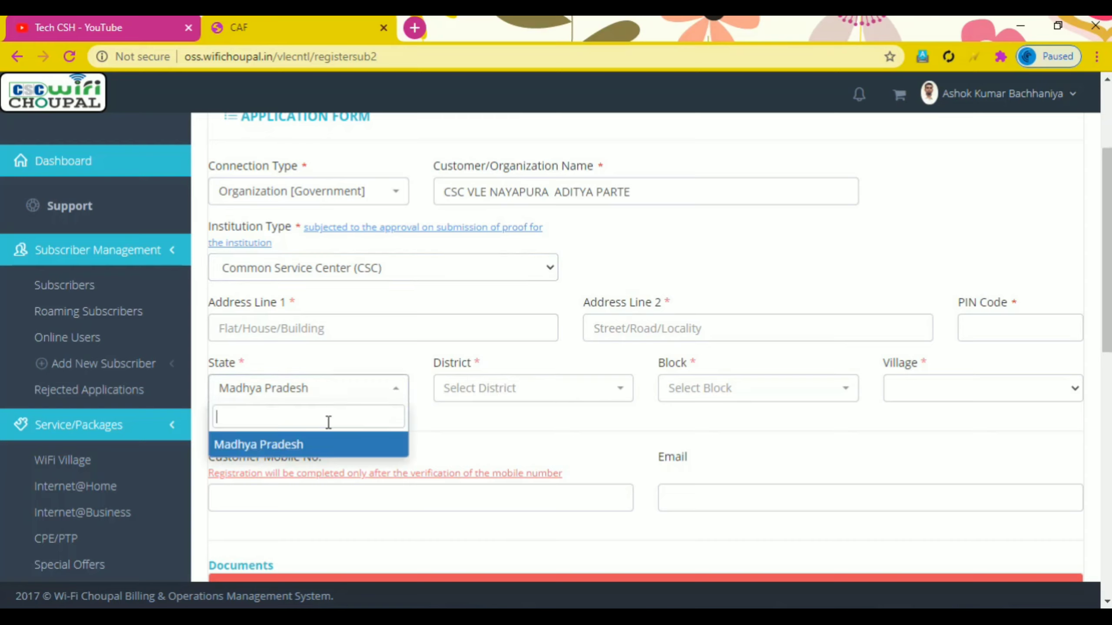
pyautogui.click(309, 447)
pyautogui.click(493, 389)
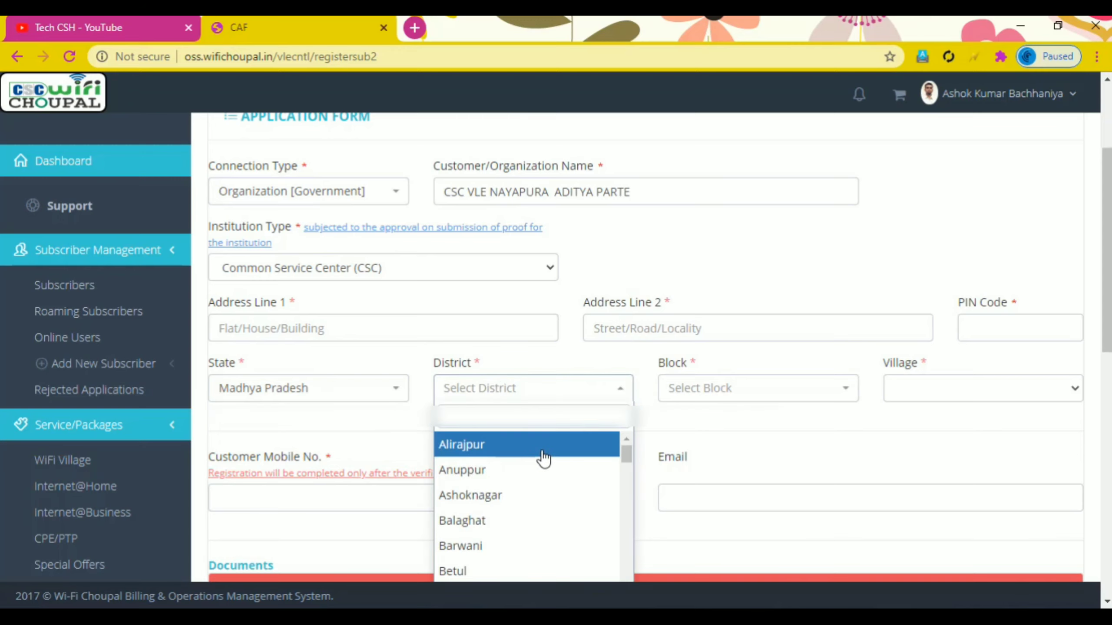
pyautogui.write('dwas')
pyautogui.press('BackSpace')
pyautogui.press('BackSpace')
pyautogui.press('BackSpace')
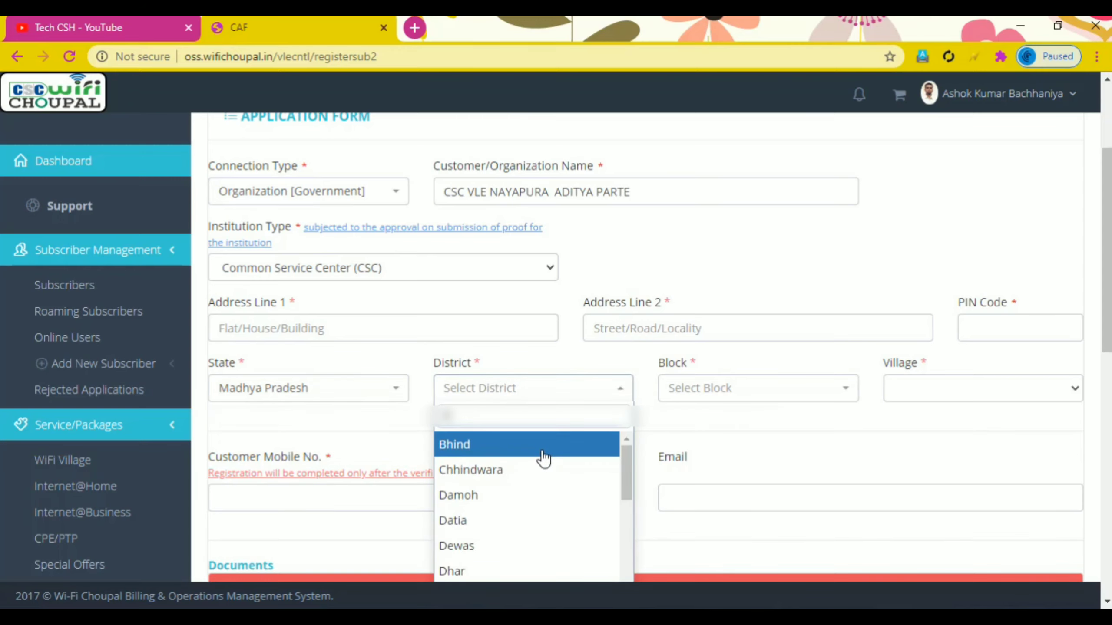
pyautogui.write('e')
pyautogui.click(544, 458)
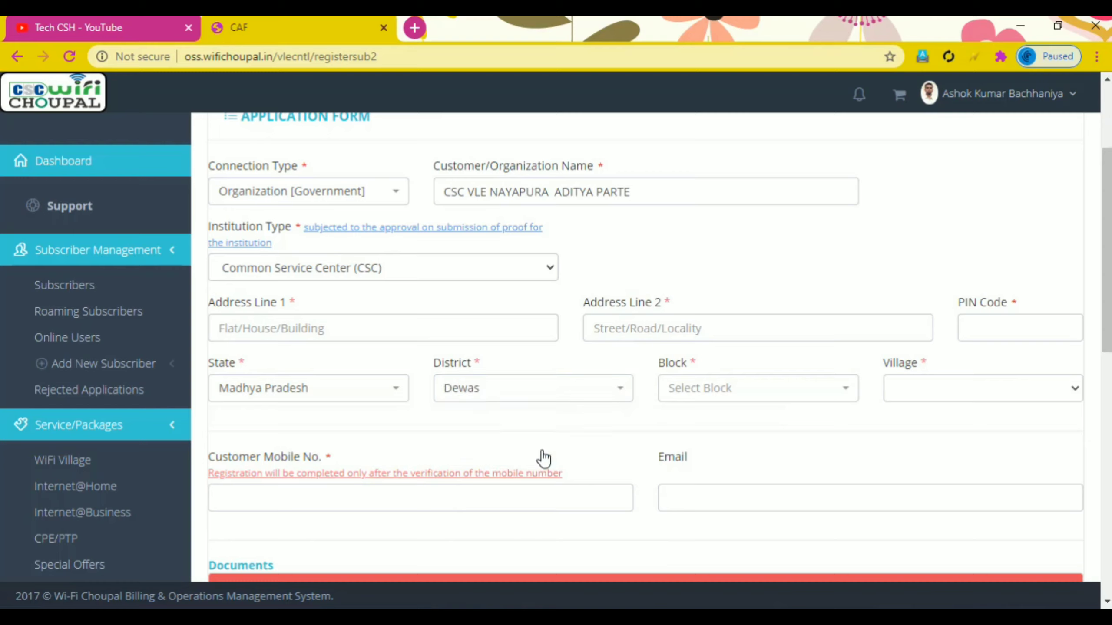
# Search for and choose the block, then select the subscriber's village from the list
pyautogui.click(686, 396)
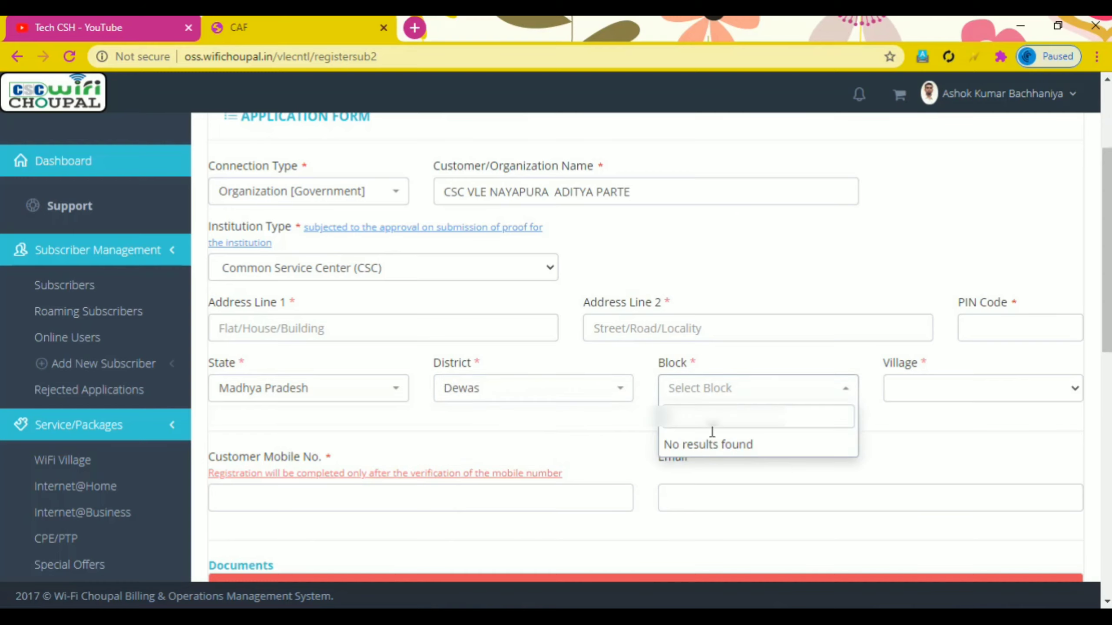
pyautogui.write('kannod')
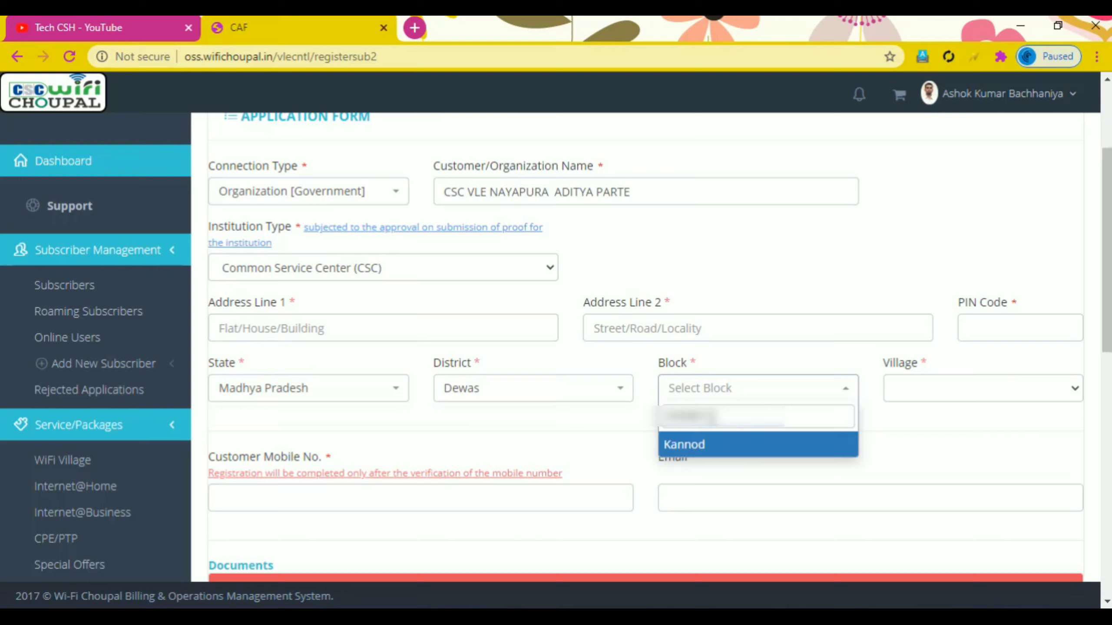
pyautogui.press('Return')
pyautogui.doubleClick(924, 363)
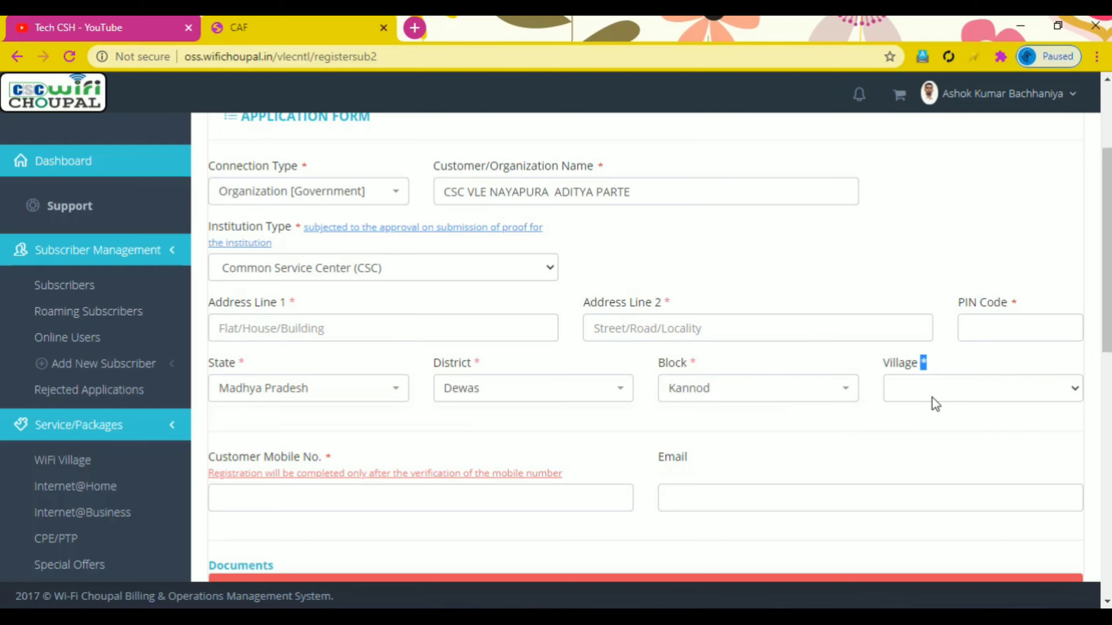
pyautogui.click(931, 397)
pyautogui.scroll(-3, 937, 255)
pyautogui.scroll(-10, 936, 255)
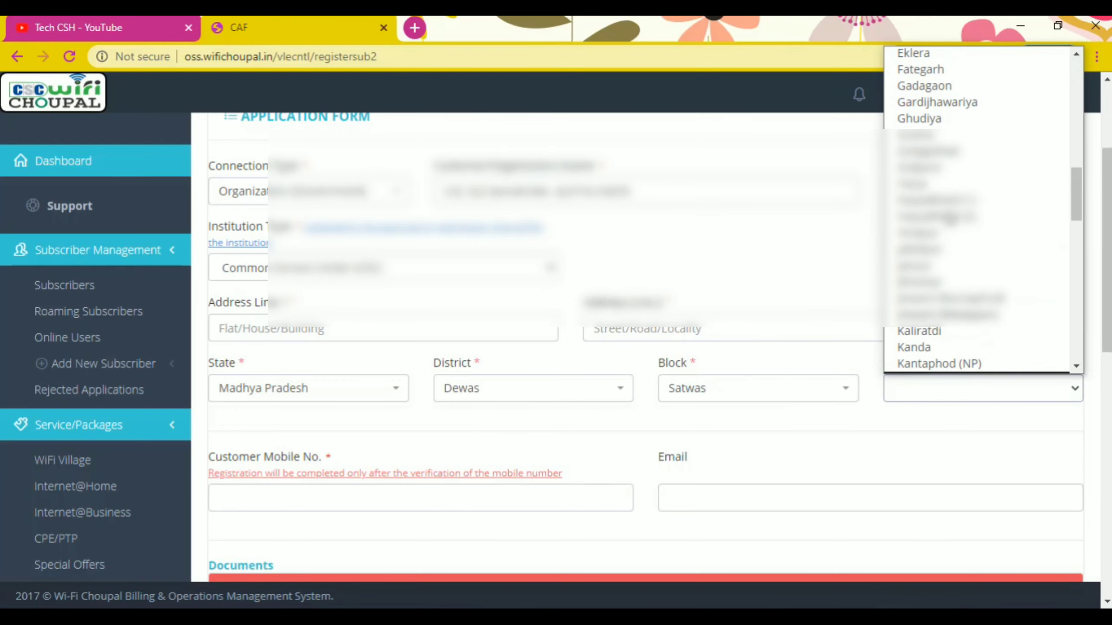
pyautogui.click(981, 215)
pyautogui.scroll(-2, 407, 375)
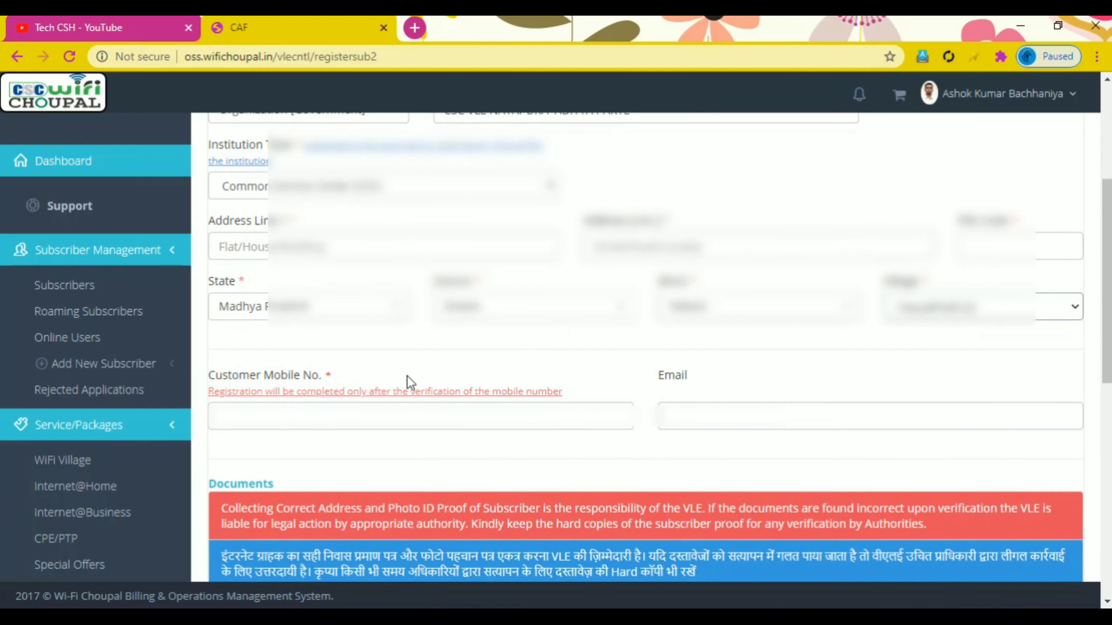
# Enter the customer's mobile number and accept the saved e-mail suggestion to autofill address and PIN
pyautogui.click(348, 415)
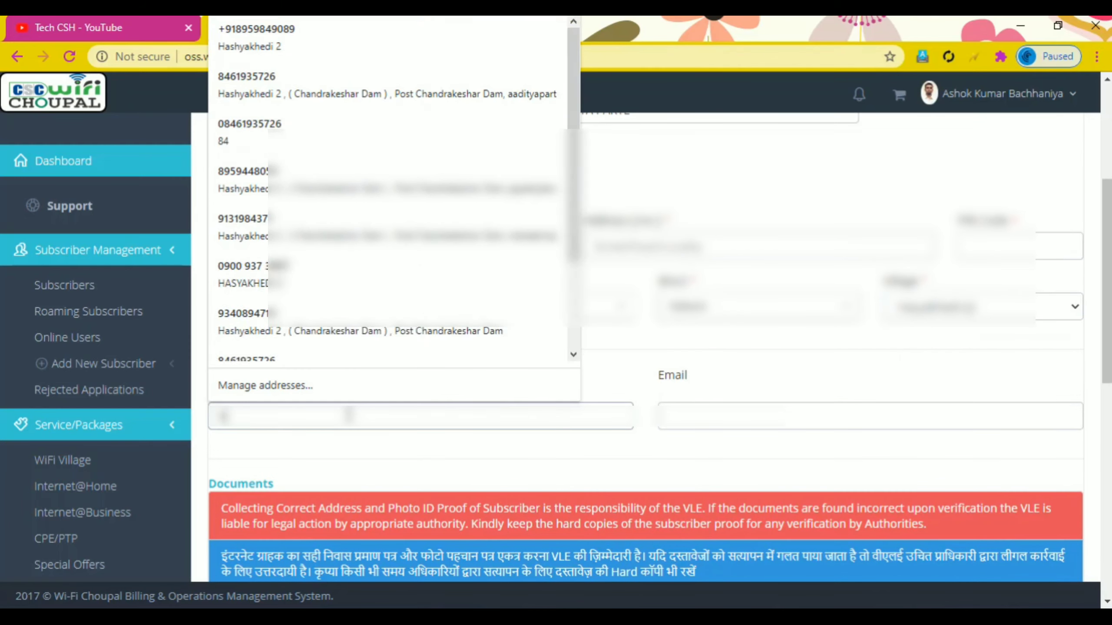
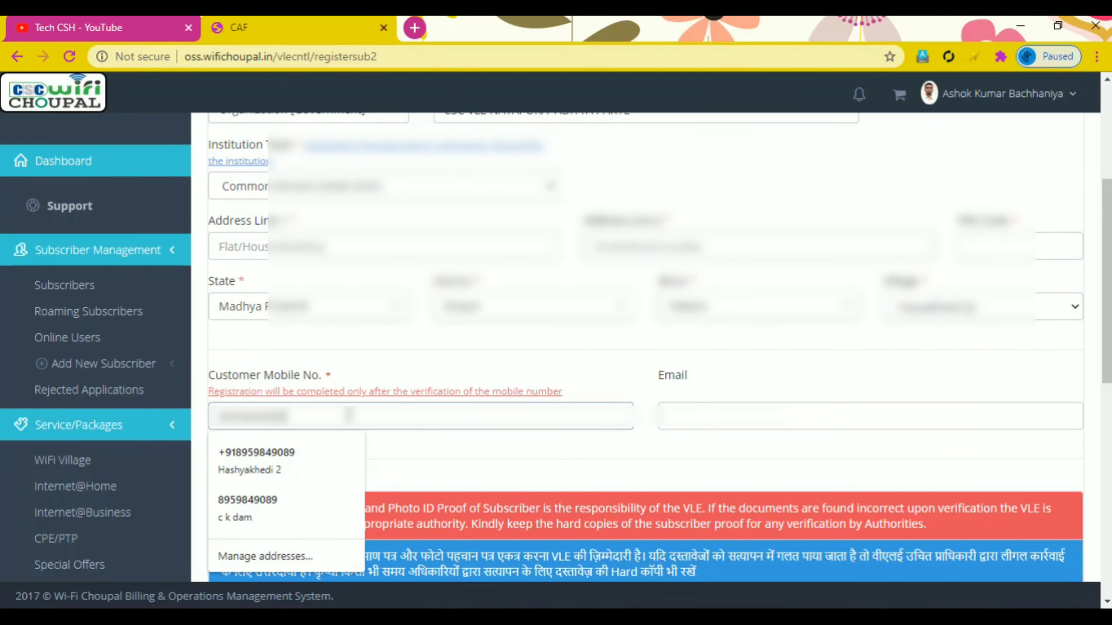
pyautogui.click(751, 427)
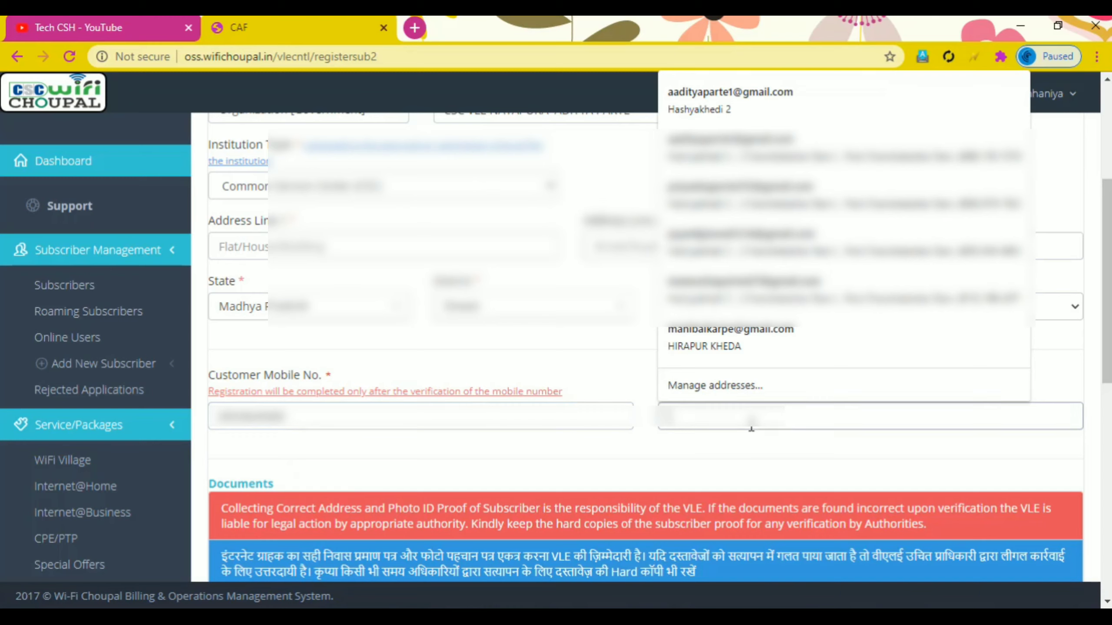
pyautogui.write('aaditya')
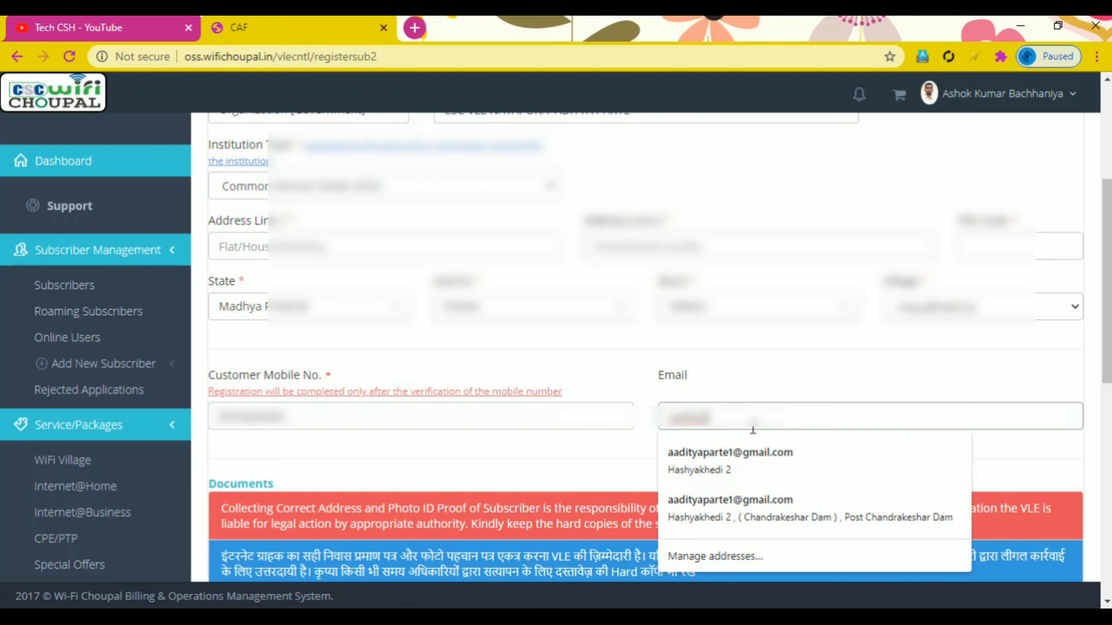
pyautogui.click(757, 453)
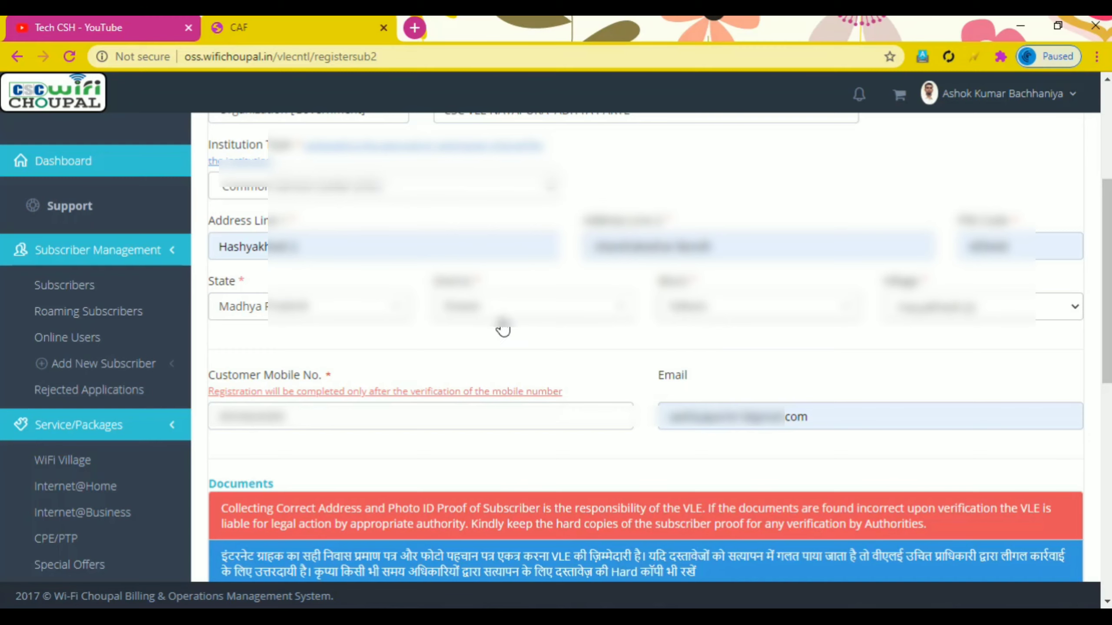
pyautogui.scroll(-2, 521, 347)
pyautogui.scroll(-4, 521, 347)
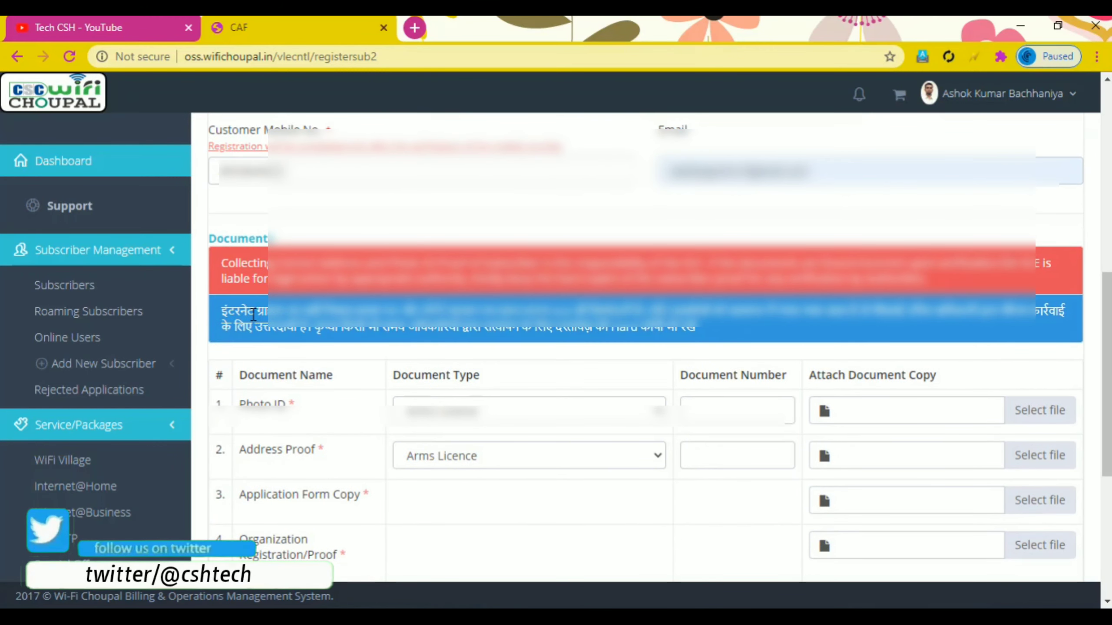
# Set the Photo ID document type to Income Tax PAN Card and enter its PAN number
pyautogui.click(440, 424)
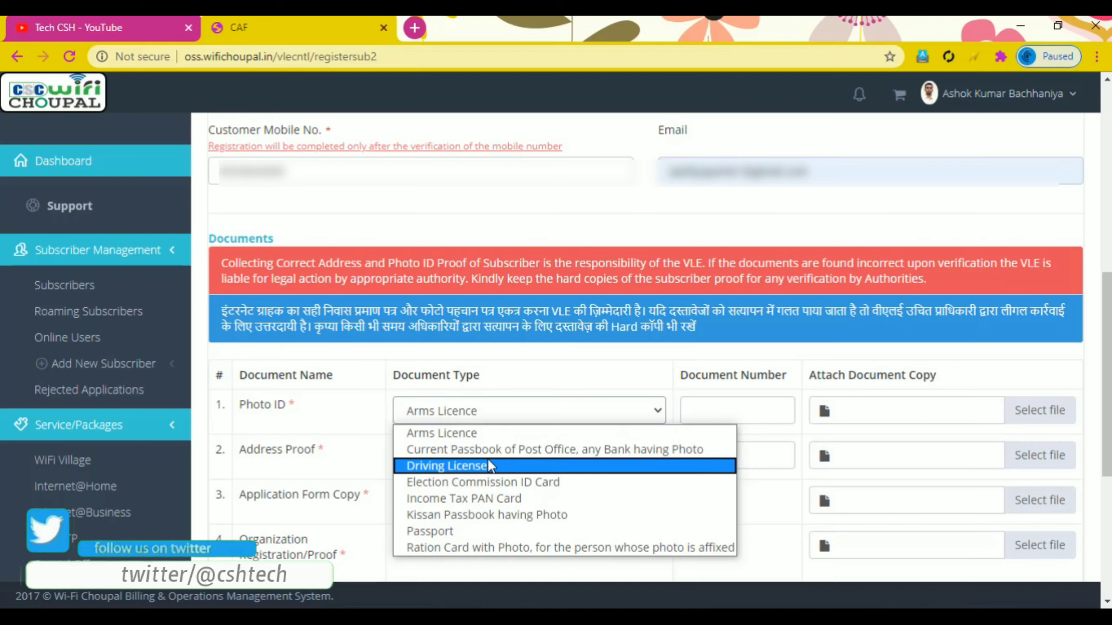
pyautogui.click(523, 497)
pyautogui.click(746, 406)
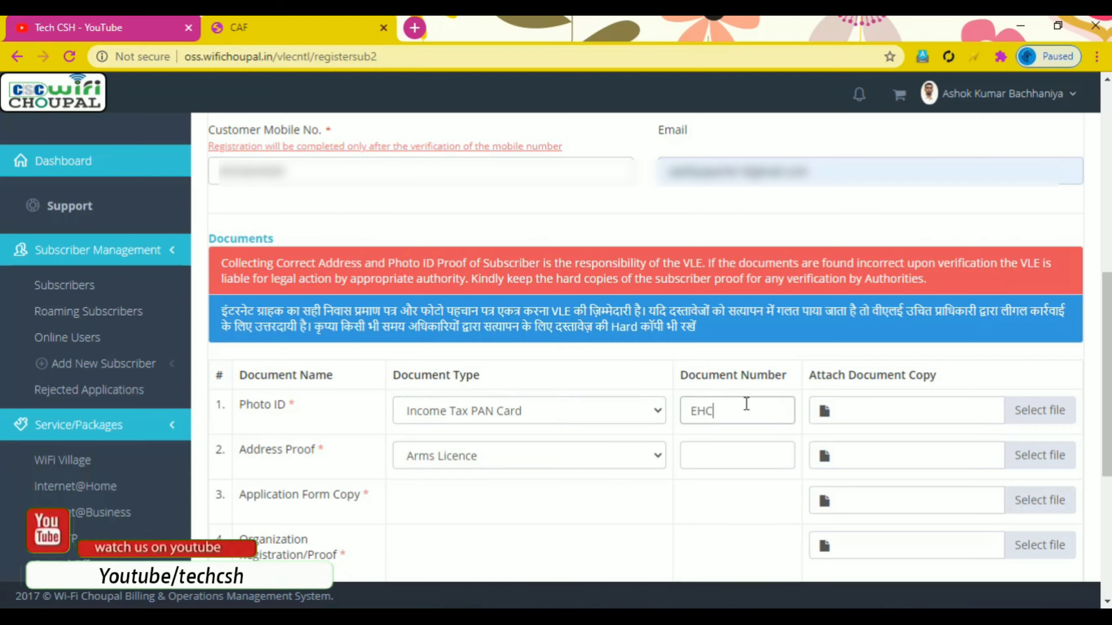
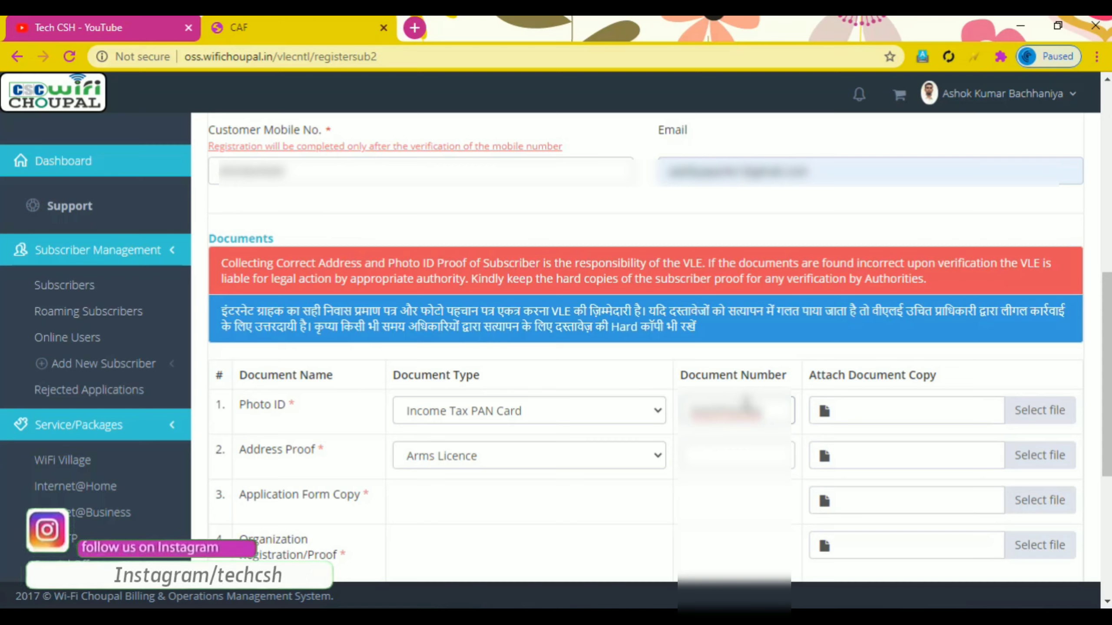
pyautogui.click(1015, 413)
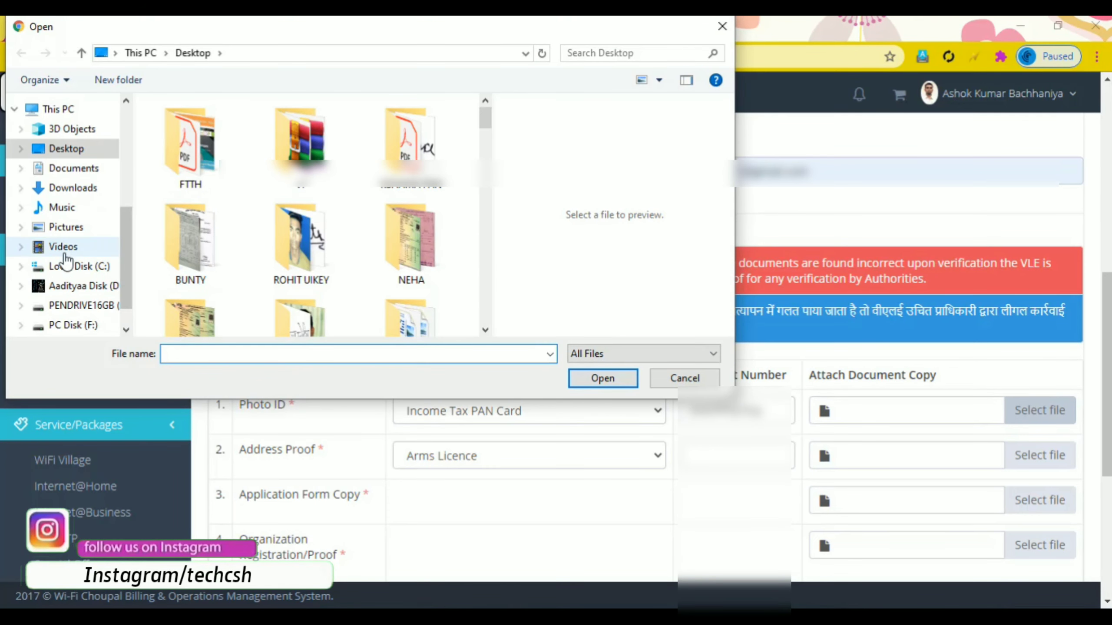
# Attach the PAN card image from the documents folder on drive D: as the Photo ID copy
pyautogui.click(70, 285)
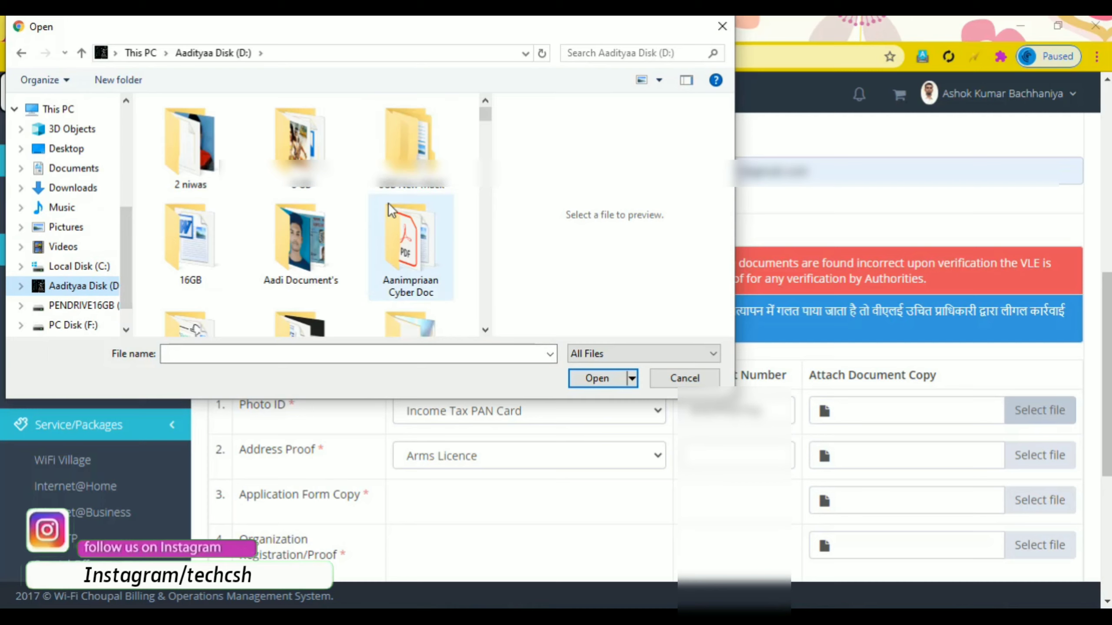
pyautogui.doubleClick(300, 239)
pyautogui.scroll(5, 396, 240)
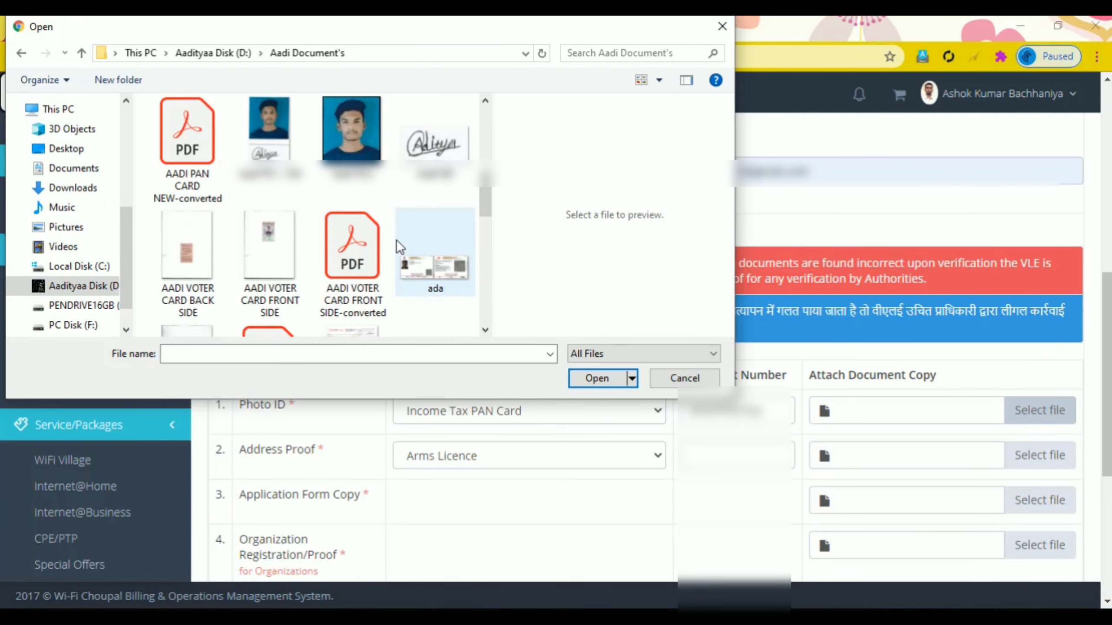
pyautogui.scroll(2, 389, 224)
pyautogui.click(432, 173)
pyautogui.doubleClick(431, 172)
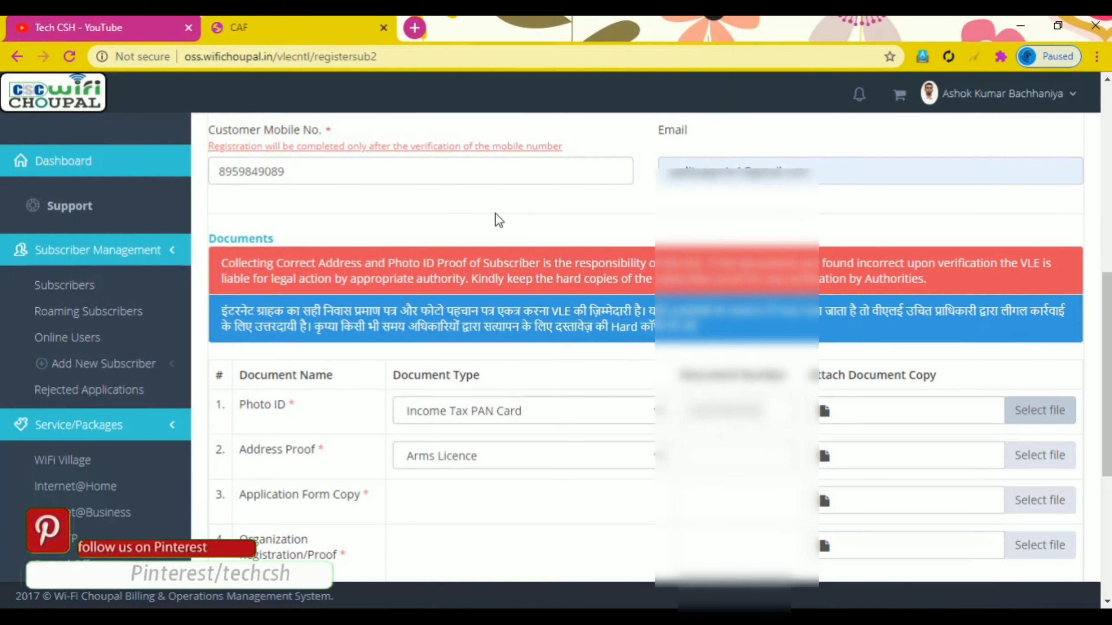
pyautogui.scroll(-3, 1042, 280)
pyautogui.scroll(-2, 465, 385)
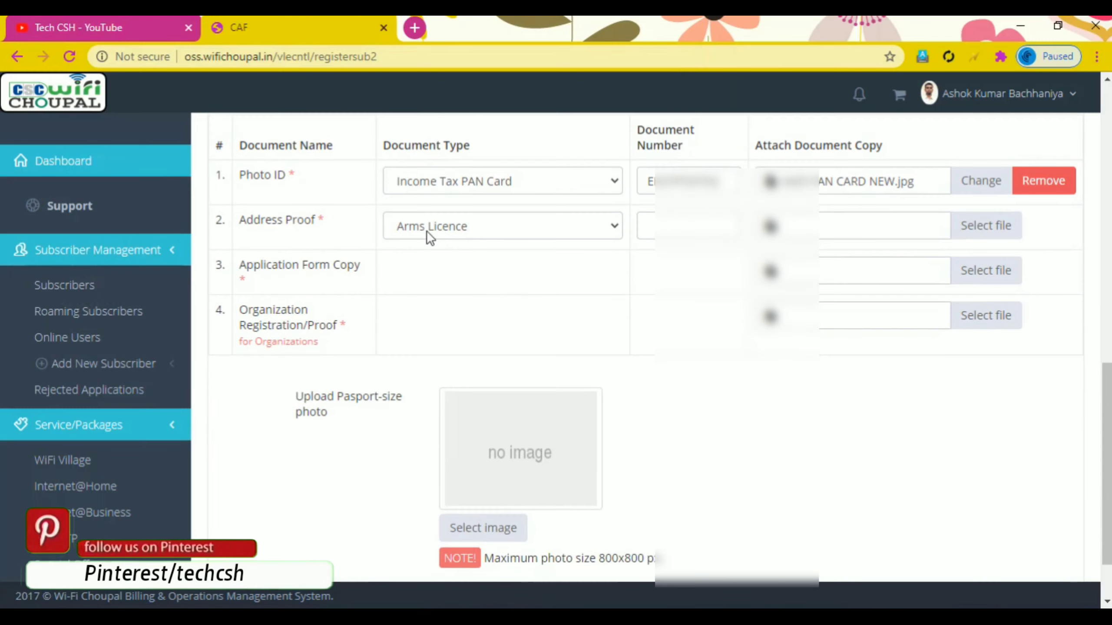
pyautogui.click(427, 231)
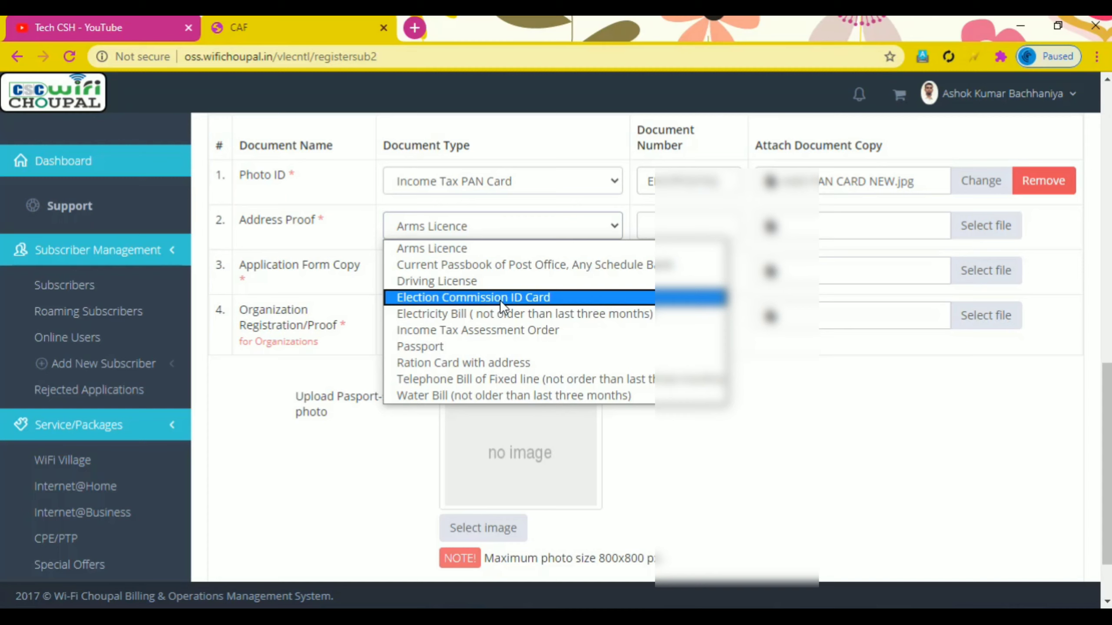
# Choose Election Commission ID Card as the address proof document type
pyautogui.click(500, 298)
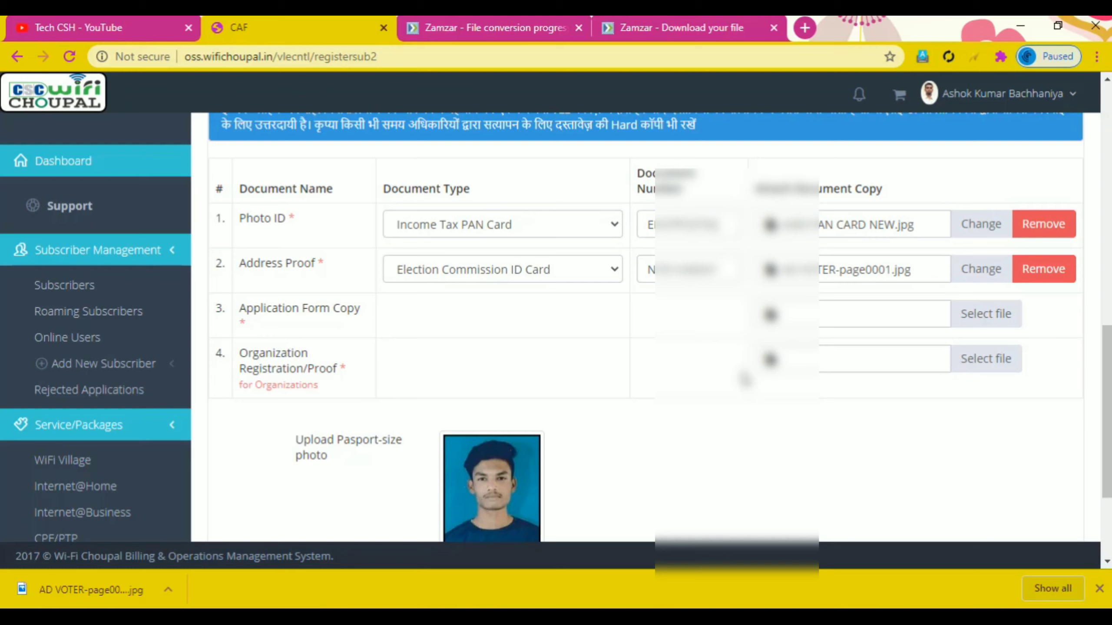
pyautogui.scroll(-2, 675, 352)
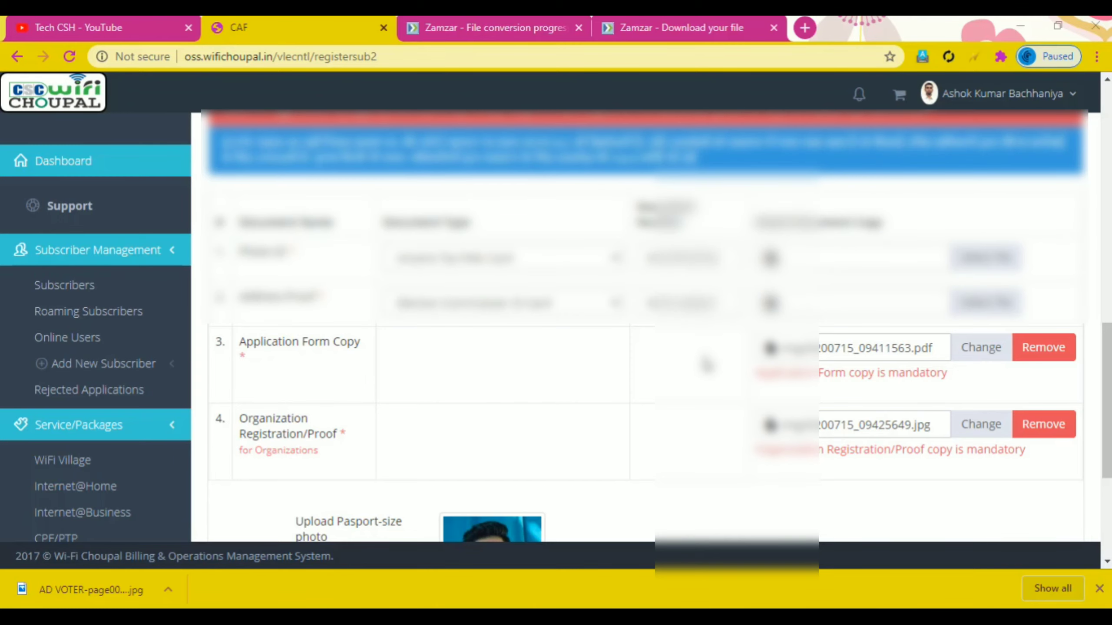
# Scroll through the Documents table to review the attached files
pyautogui.scroll(5, 706, 363)
pyautogui.scroll(-4, 705, 364)
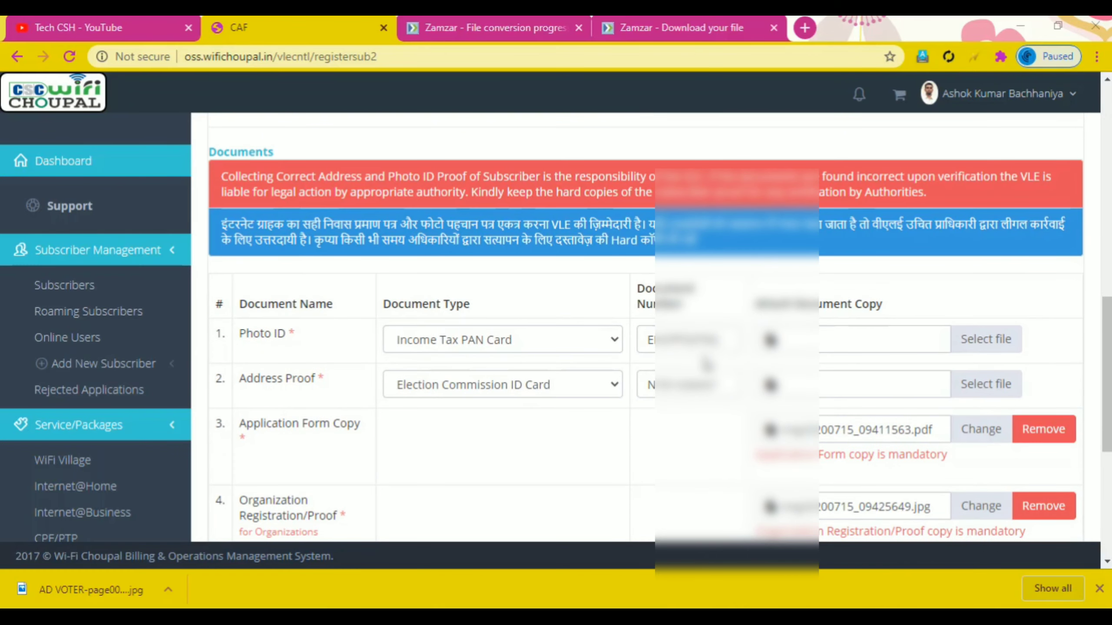
pyautogui.scroll(-2, 706, 364)
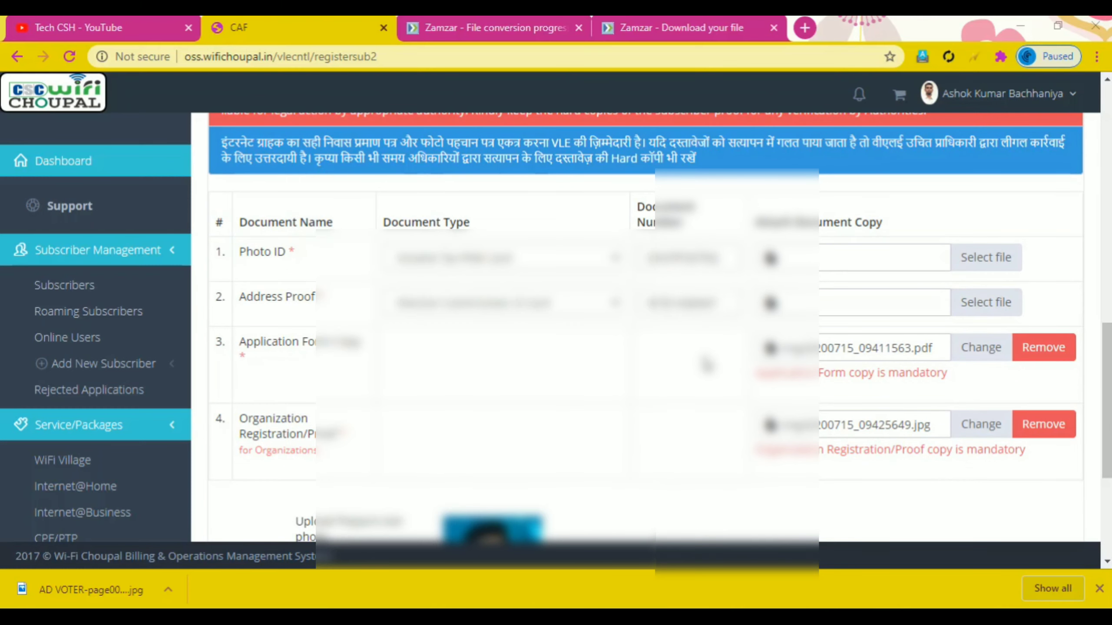
pyautogui.scroll(-2, 706, 363)
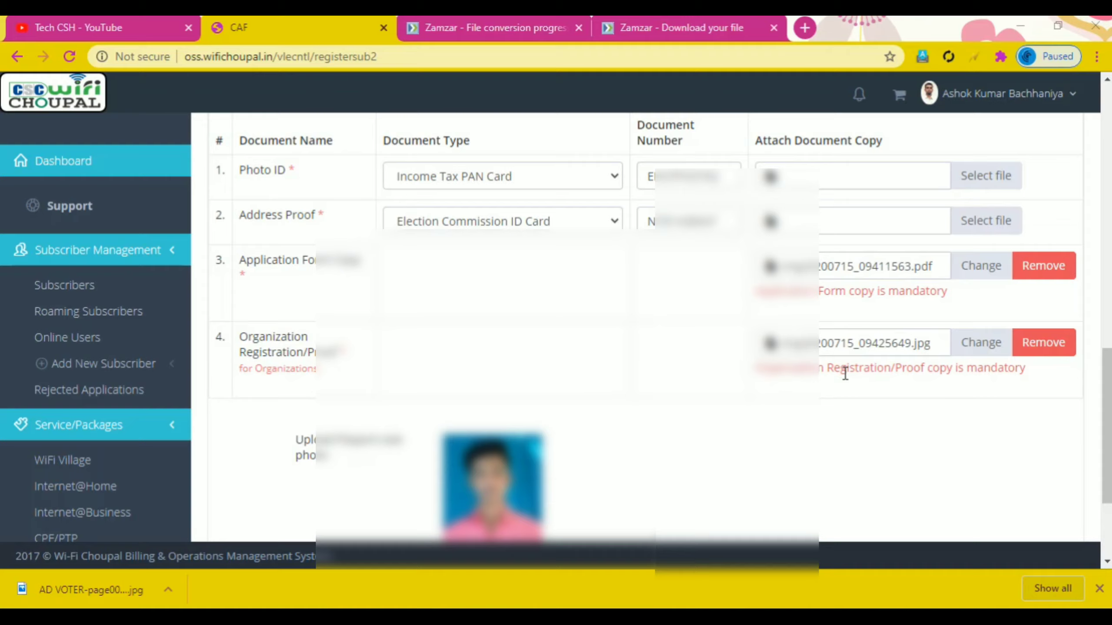
pyautogui.scroll(-3, 845, 373)
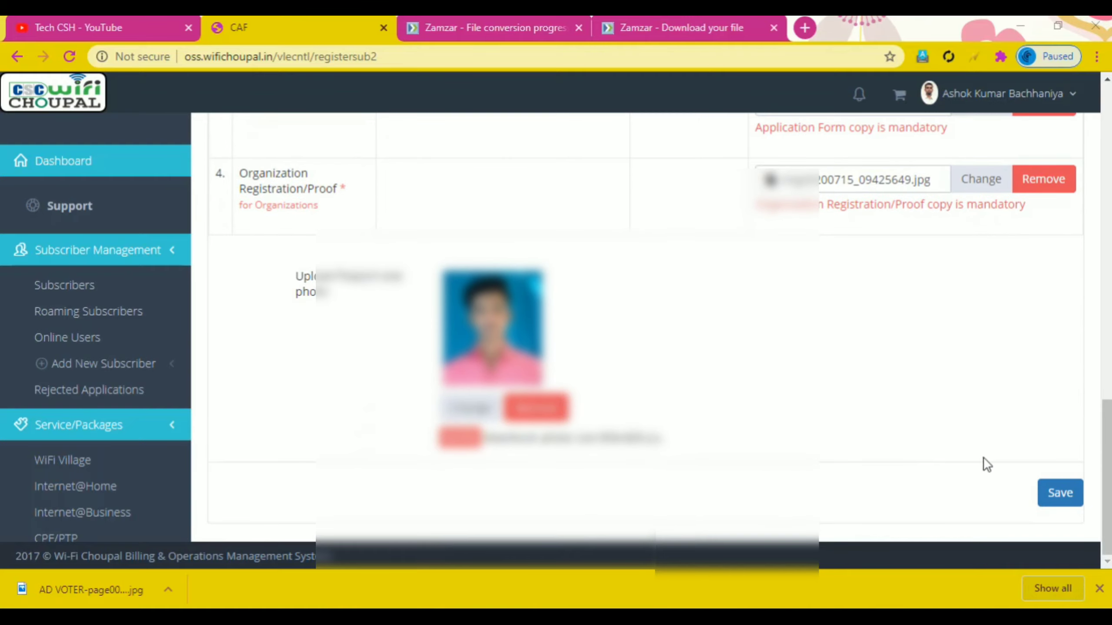
pyautogui.scroll(6, 963, 452)
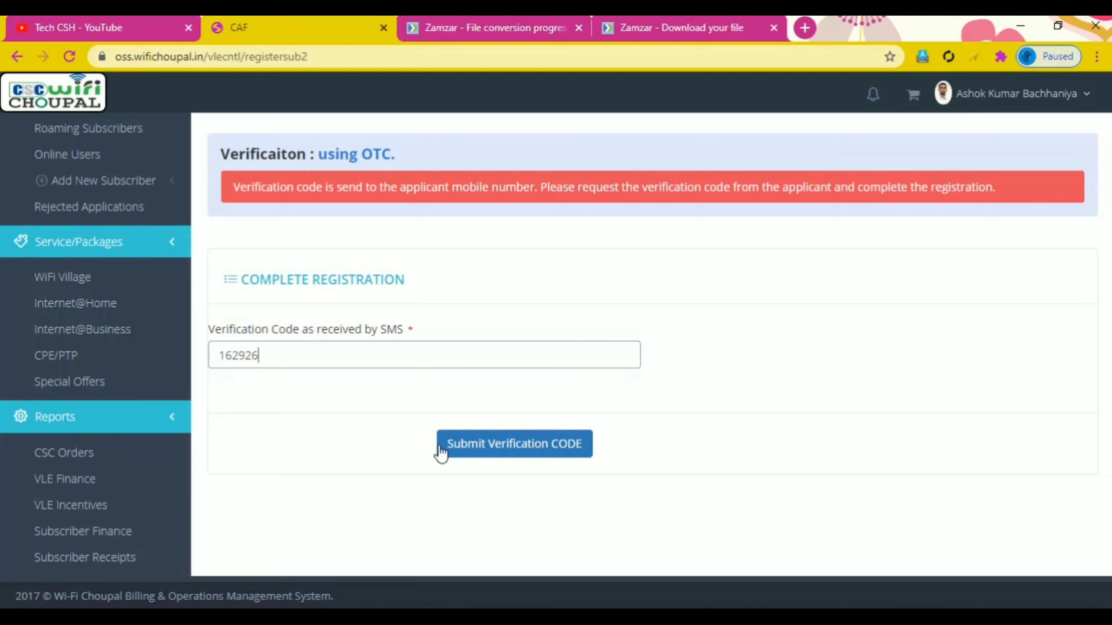
# Submit the SMS verification code, then switch to the Tech CSH YouTube browser tab
pyautogui.click(478, 447)
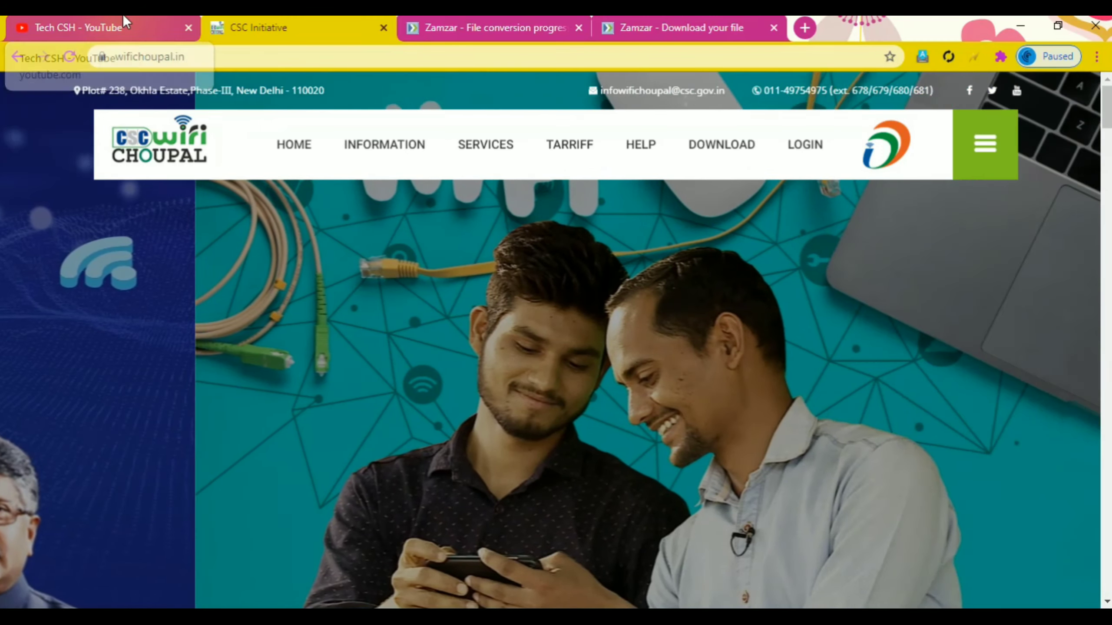
pyautogui.click(123, 13)
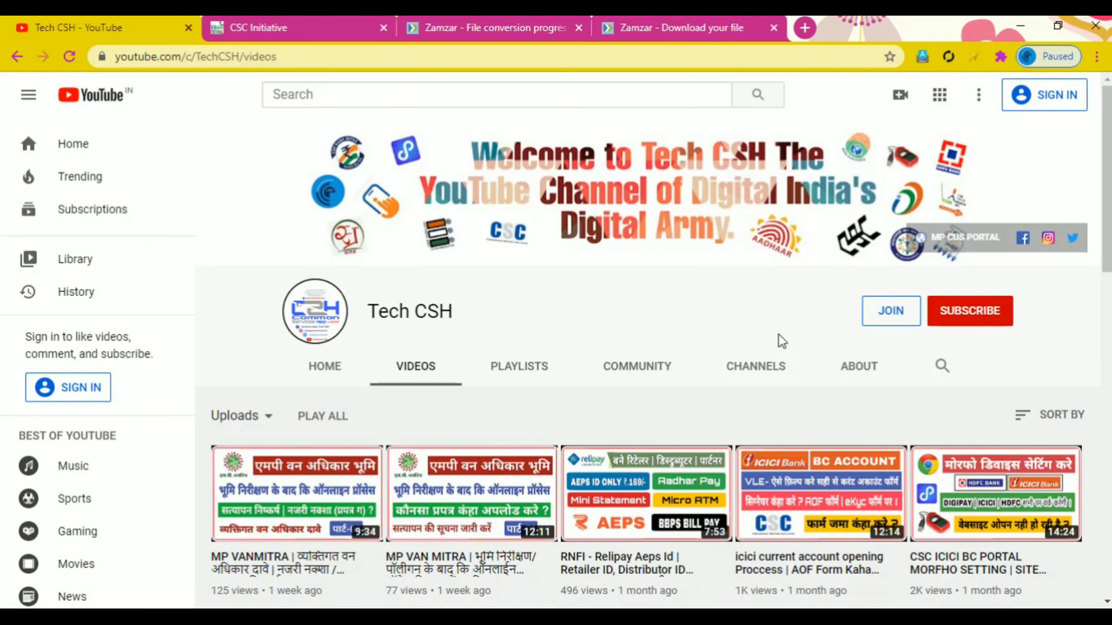